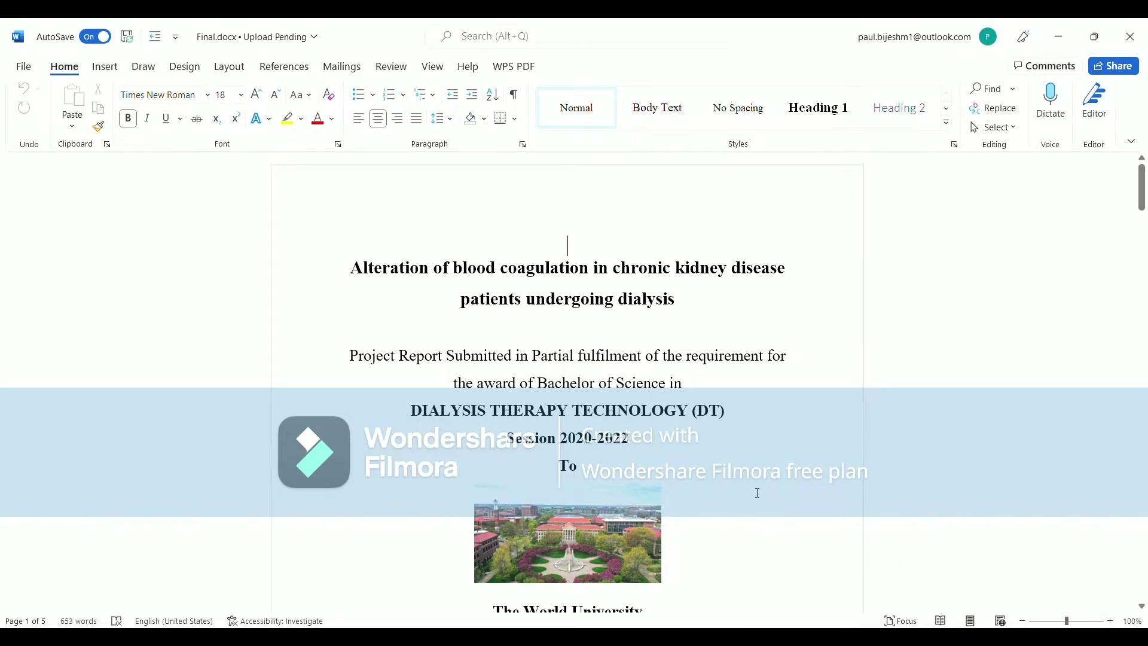
Look through the whole report, from the cover page through the certificate and declaration to Chapters 1 and 2.
scroll(642, 440, down, 7)
scroll(641, 440, up, 7)
scroll(533, 344, down, 15)
scroll(534, 359, down, 20)
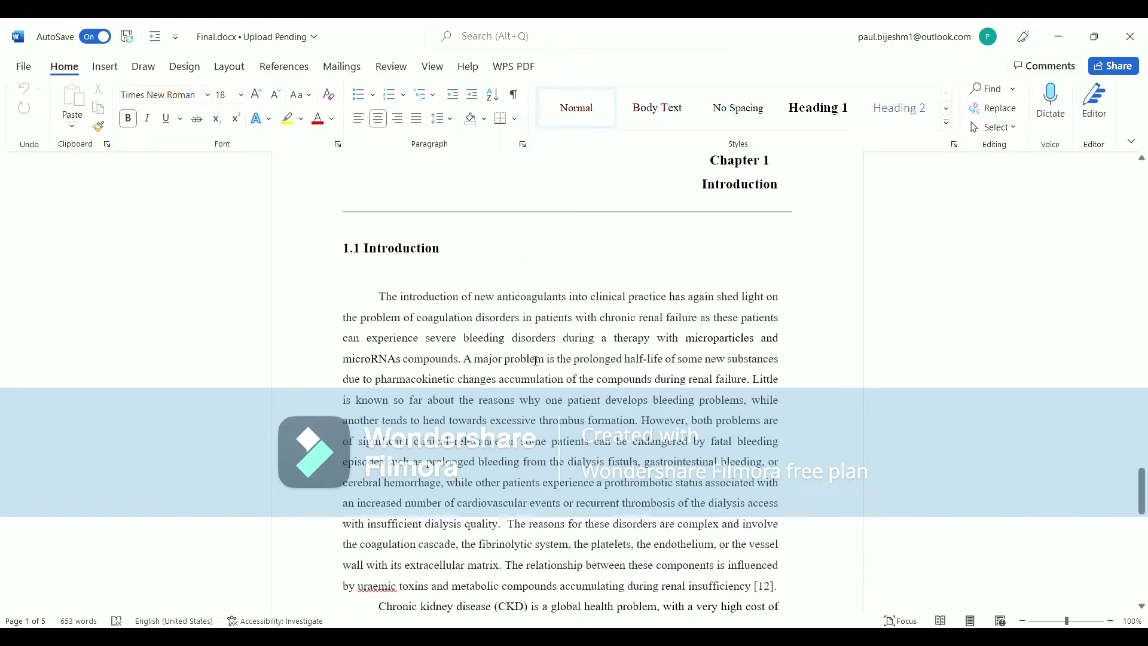
scroll(533, 380, up, 8)
scroll(533, 379, up, 20)
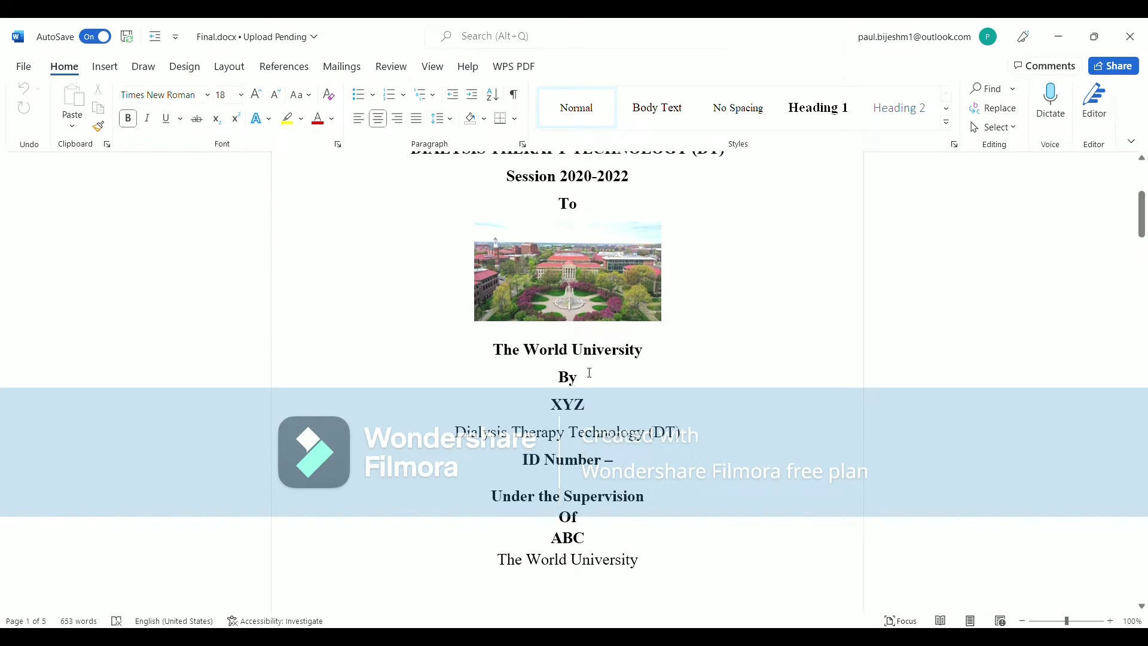
scroll(604, 367, up, 2)
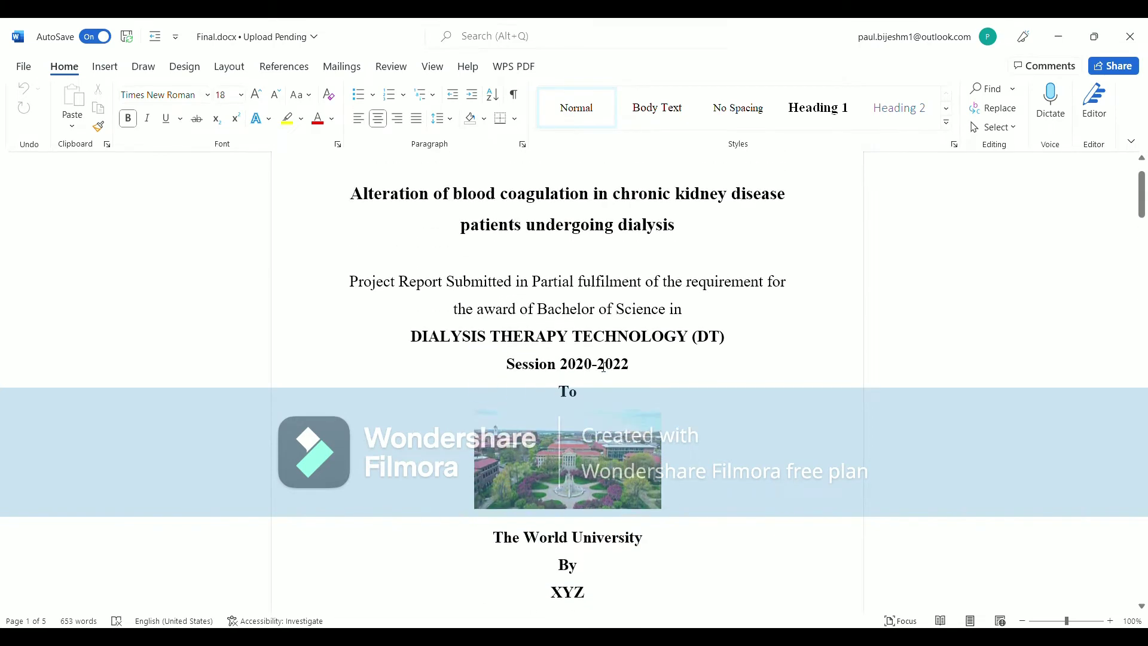
scroll(609, 362, up, 2)
scroll(610, 361, down, 2)
scroll(609, 361, down, 12)
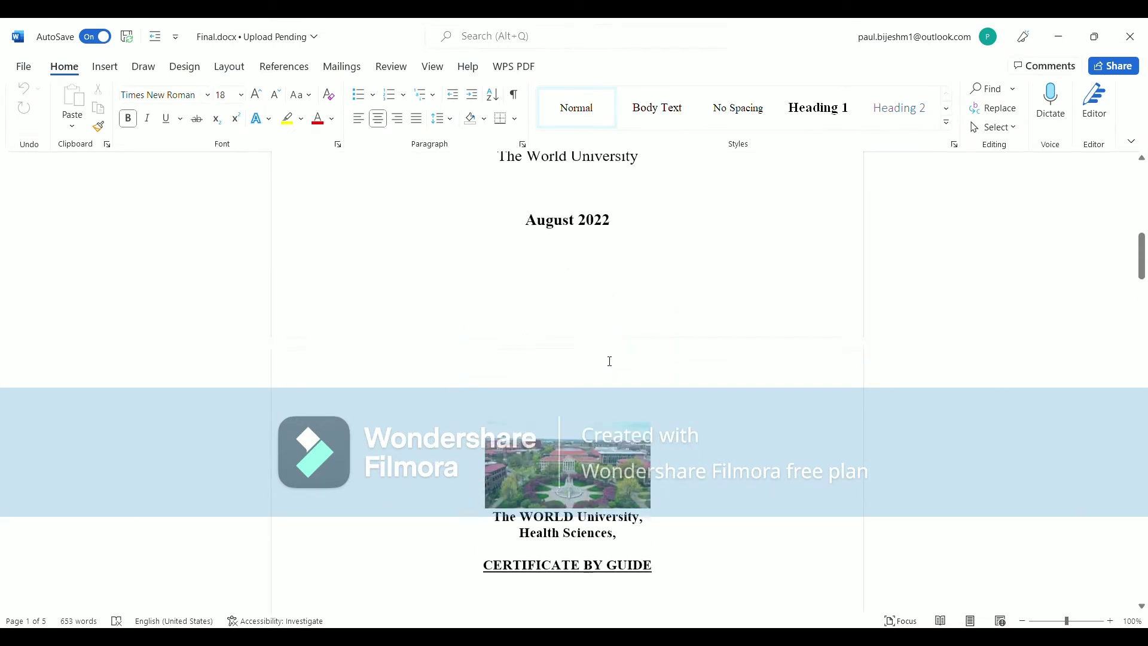
scroll(629, 376, down, 4)
scroll(629, 376, down, 10)
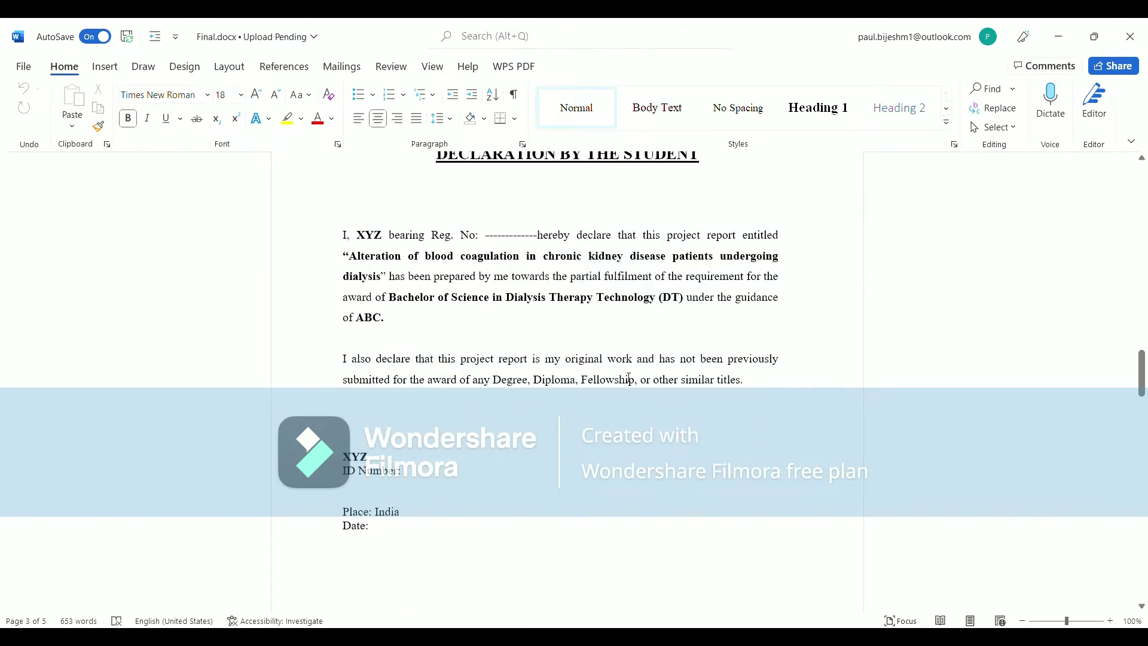
scroll(629, 378, down, 2)
scroll(630, 378, down, 12)
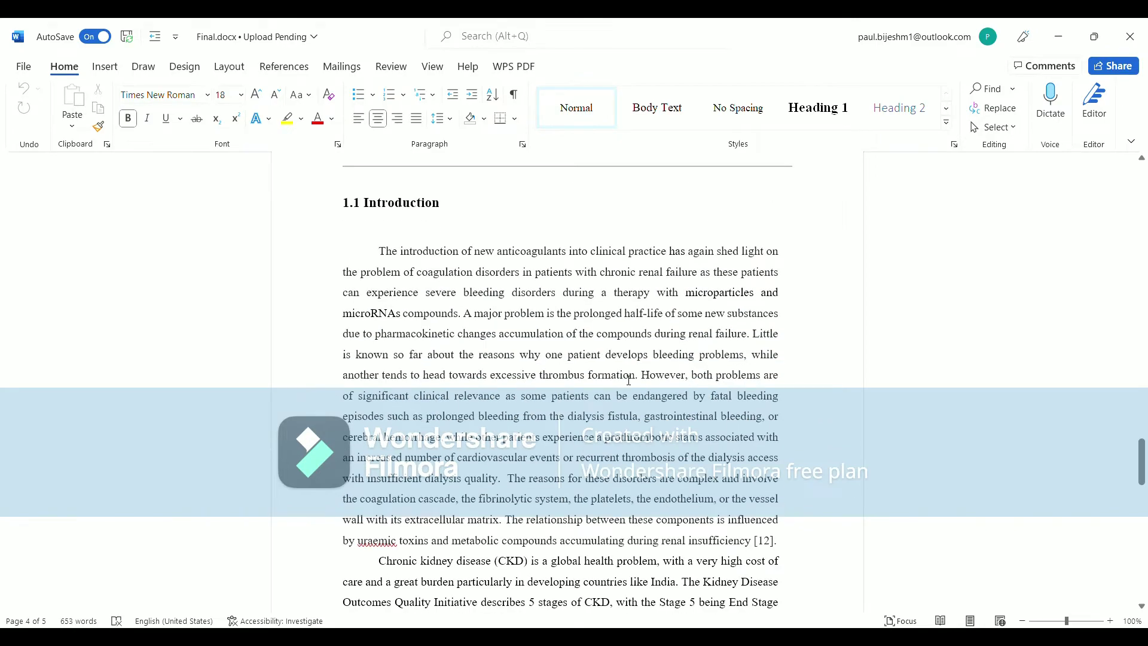
scroll(629, 381, down, 11)
scroll(626, 388, up, 4)
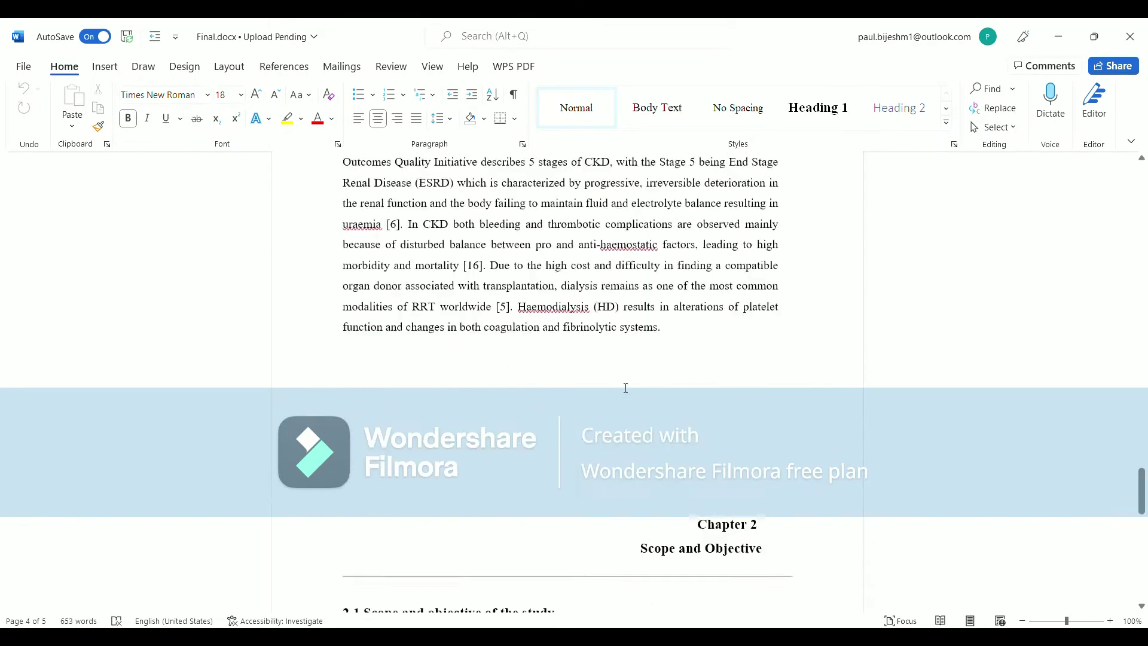
scroll(626, 388, up, 15)
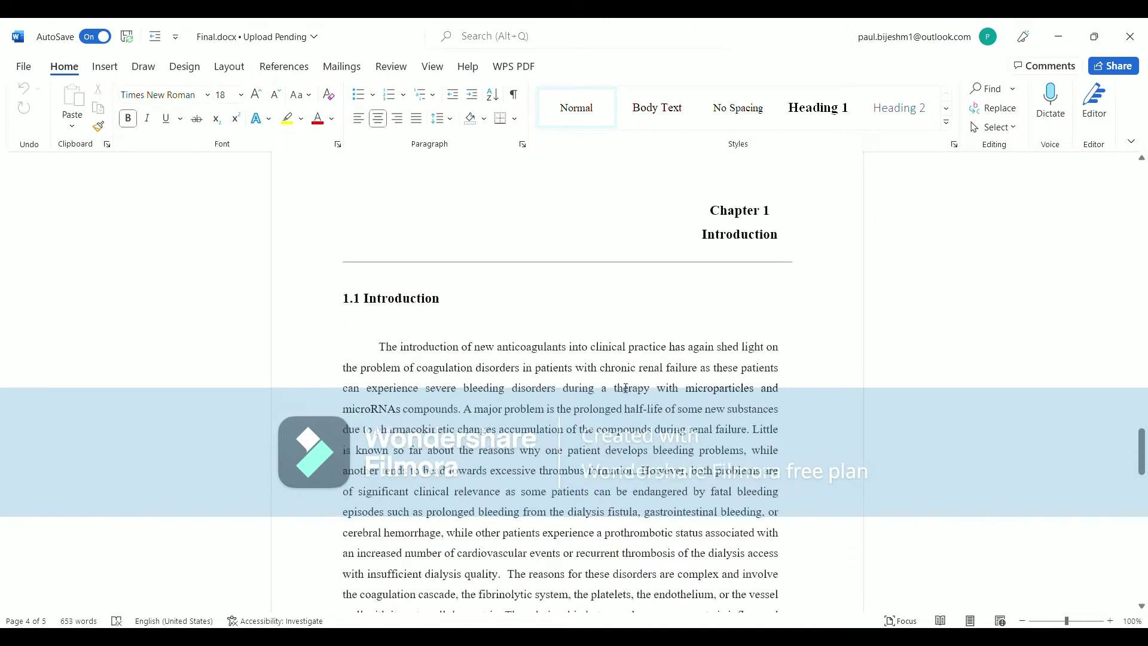
scroll(625, 388, up, 20)
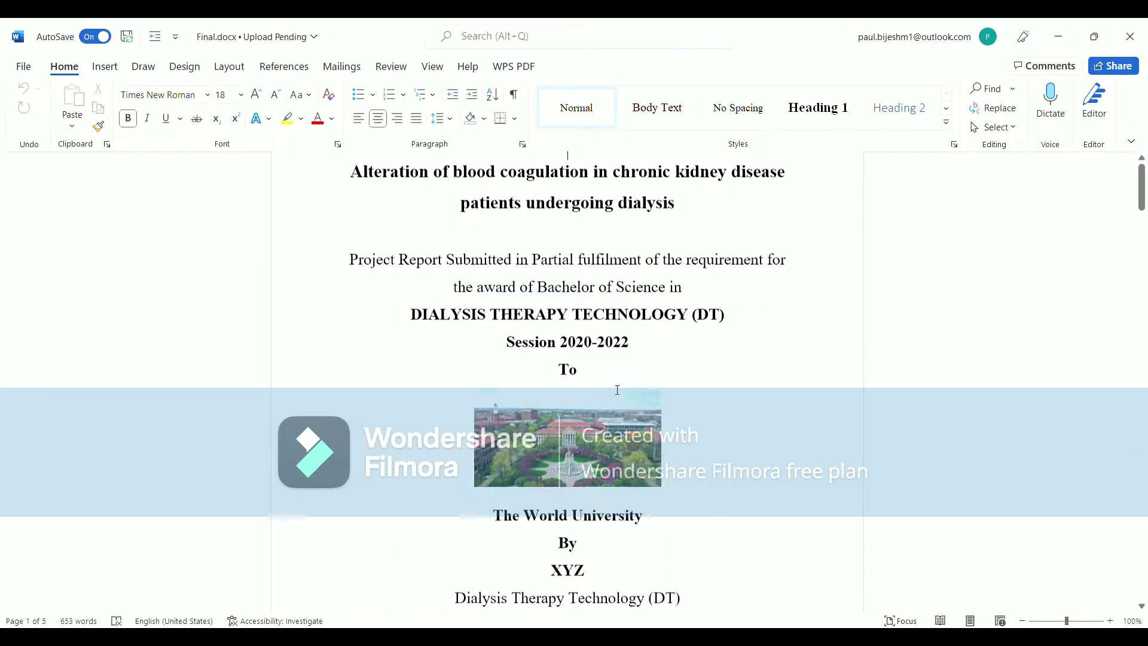
scroll(617, 390, up, 2)
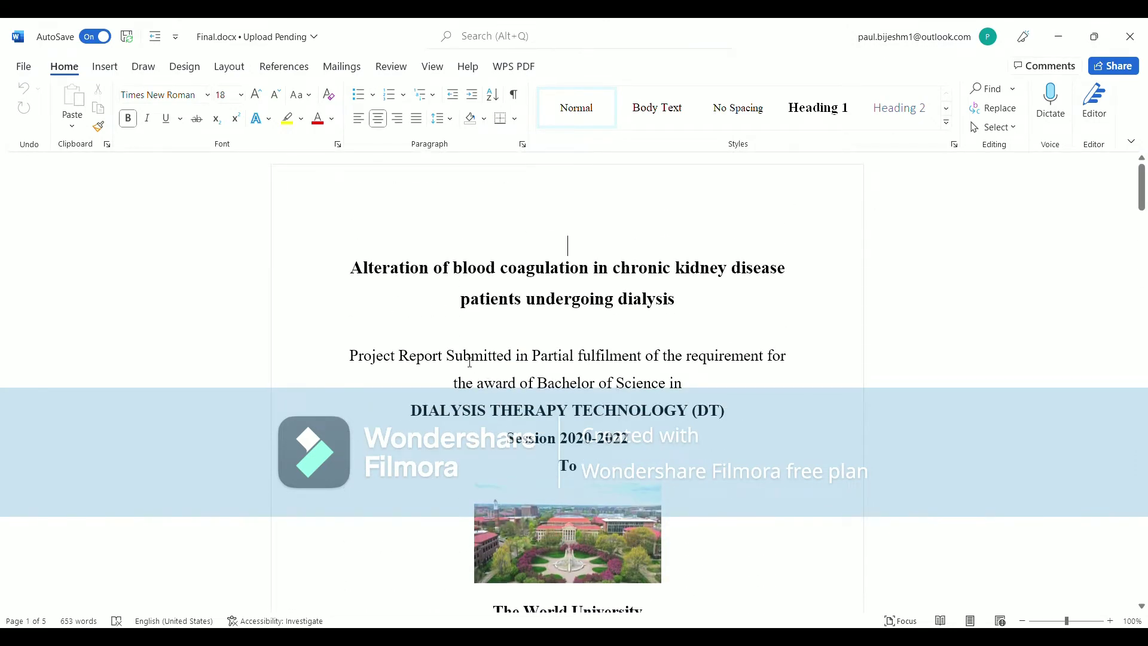
Show the formatting marks and examine all pages of the report for existing breaks.
click(514, 95)
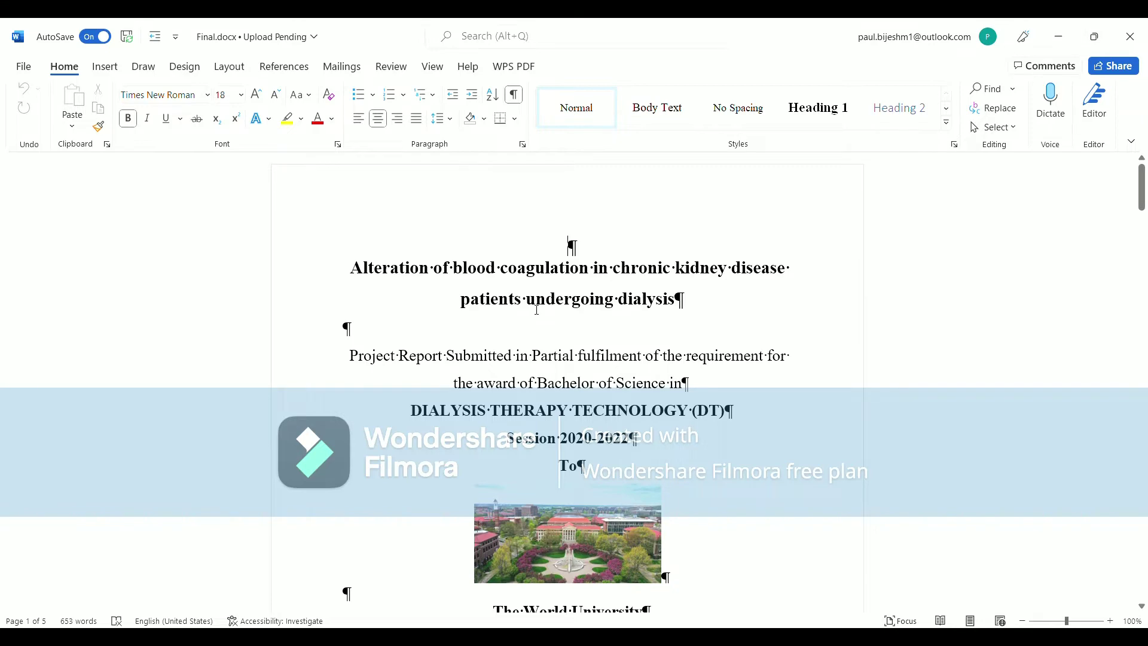
scroll(555, 395, down, 6)
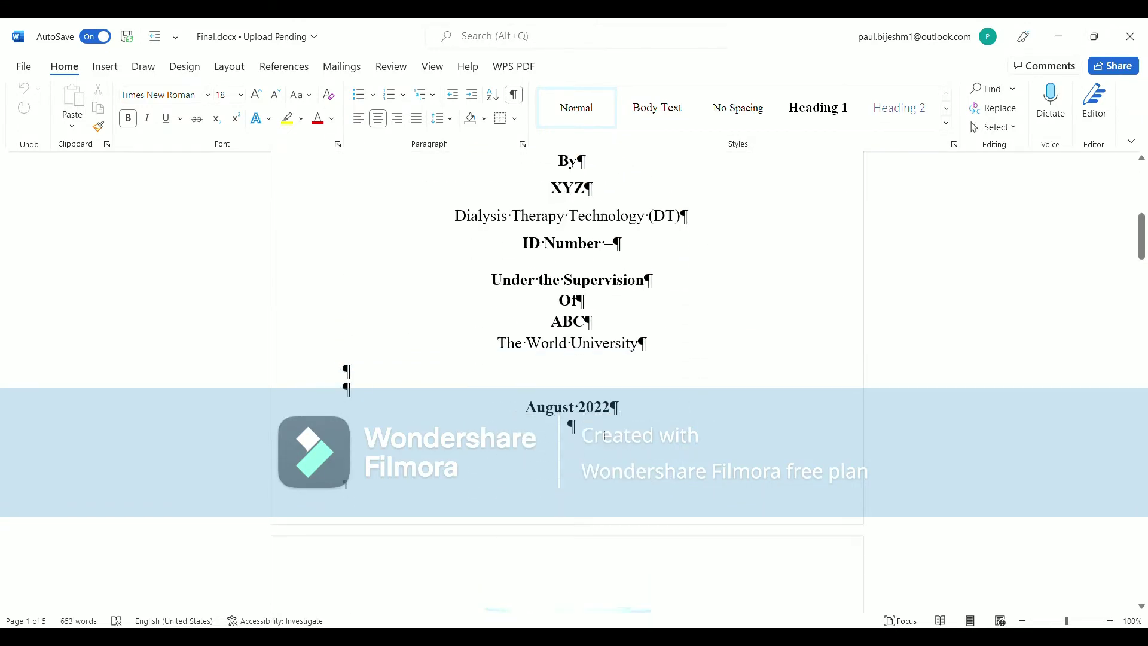
scroll(573, 470, down, 10)
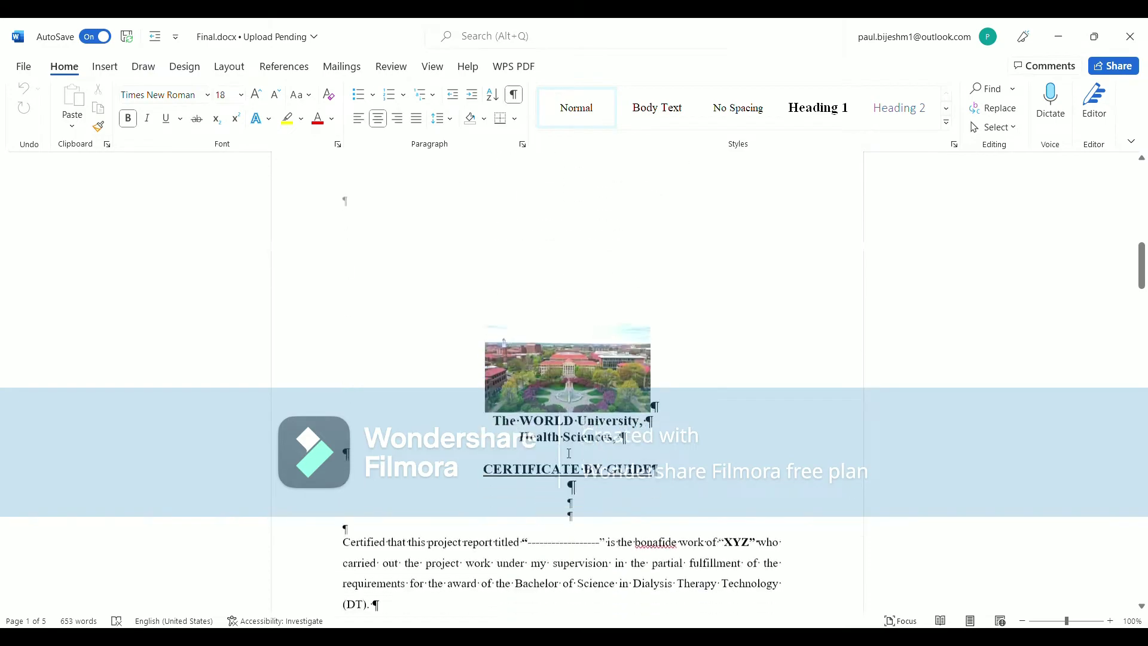
scroll(569, 453, down, 15)
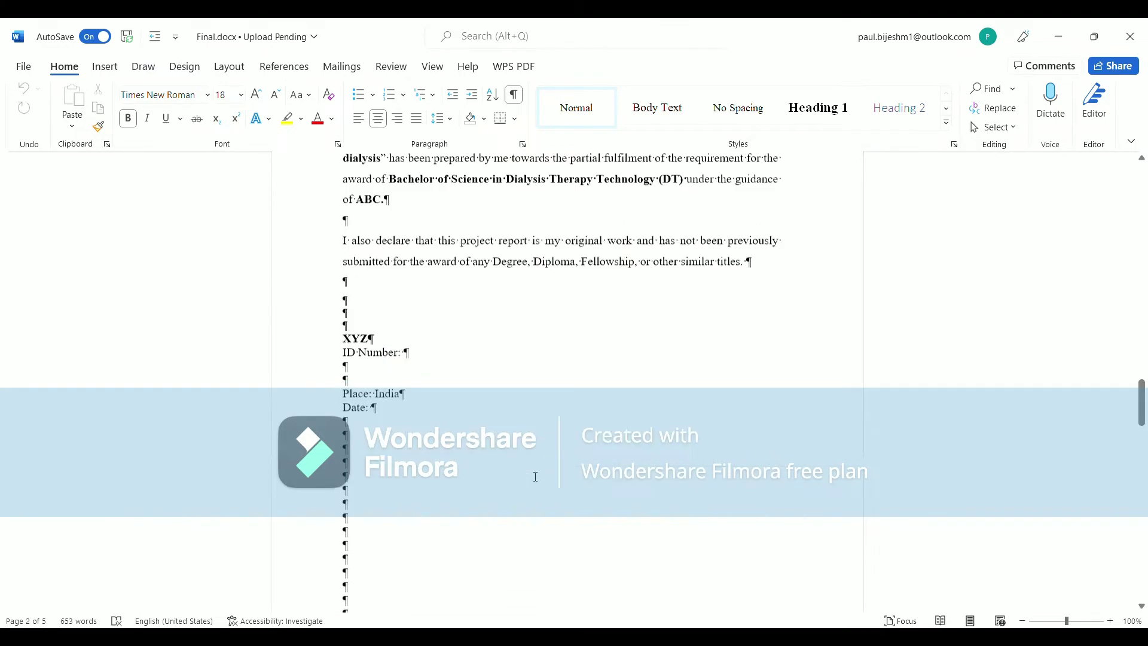
scroll(548, 496, down, 15)
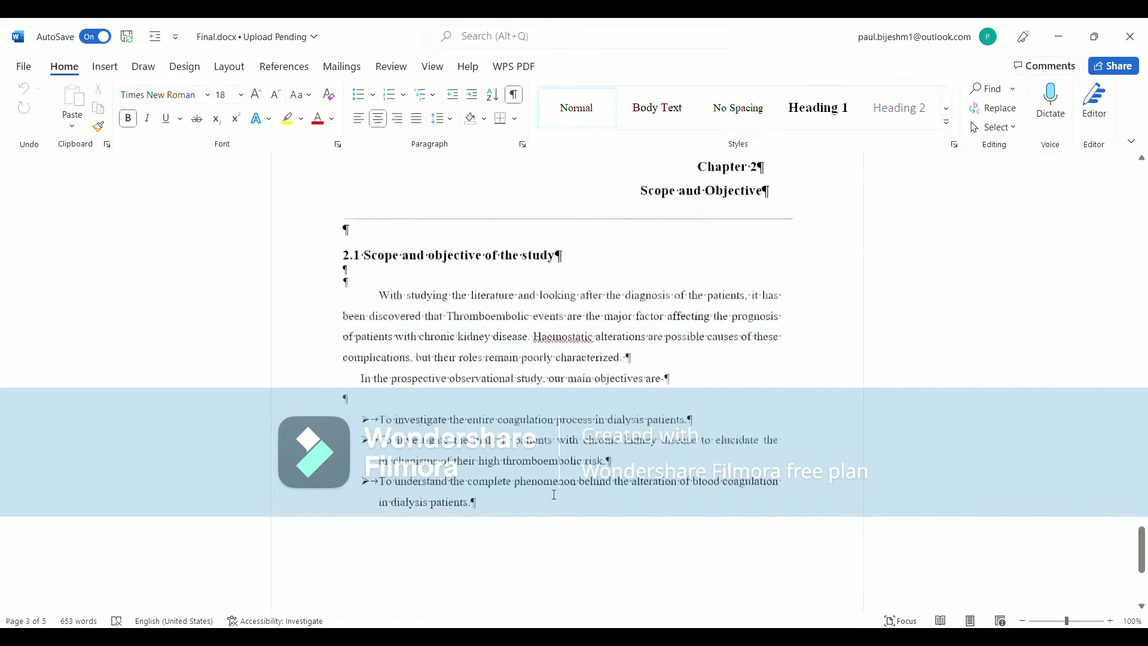
scroll(570, 489, up, 15)
scroll(570, 490, up, 15)
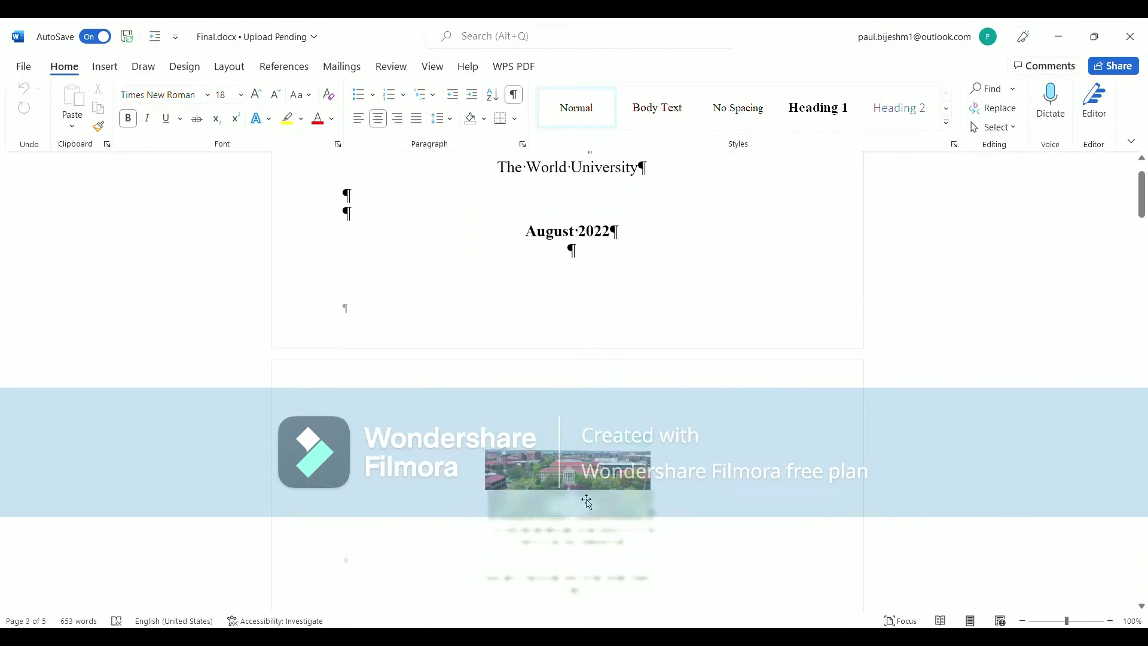
Hide the formatting marks and insert a Next Page section break below "August 2022" at the end of the cover page.
scroll(587, 503, down, 8)
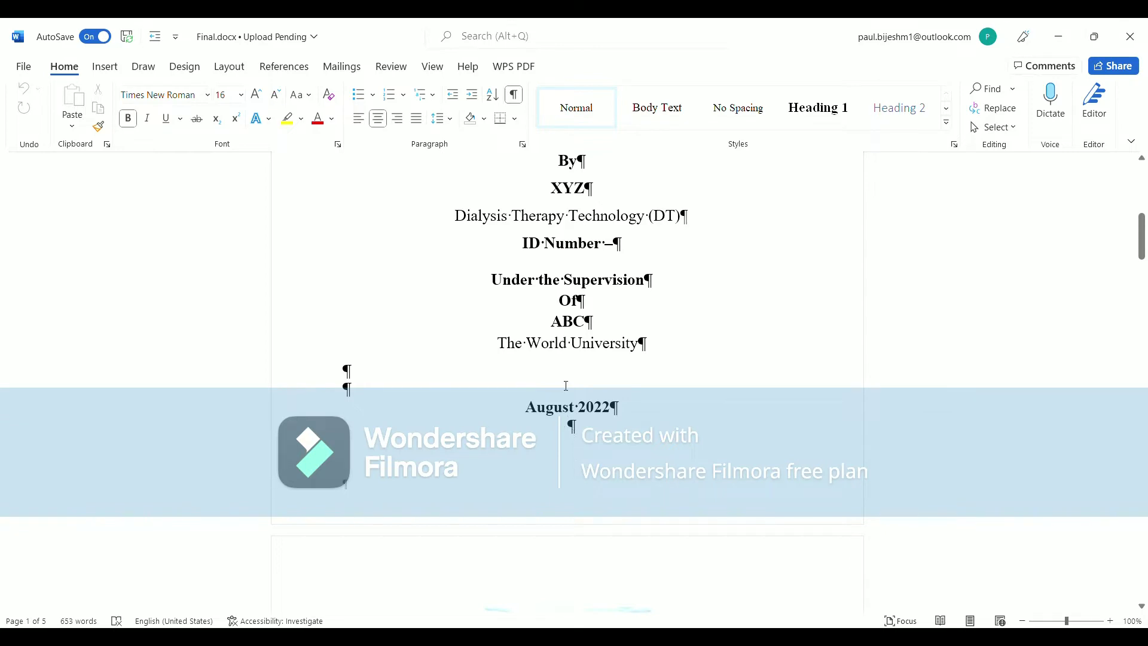
click(514, 96)
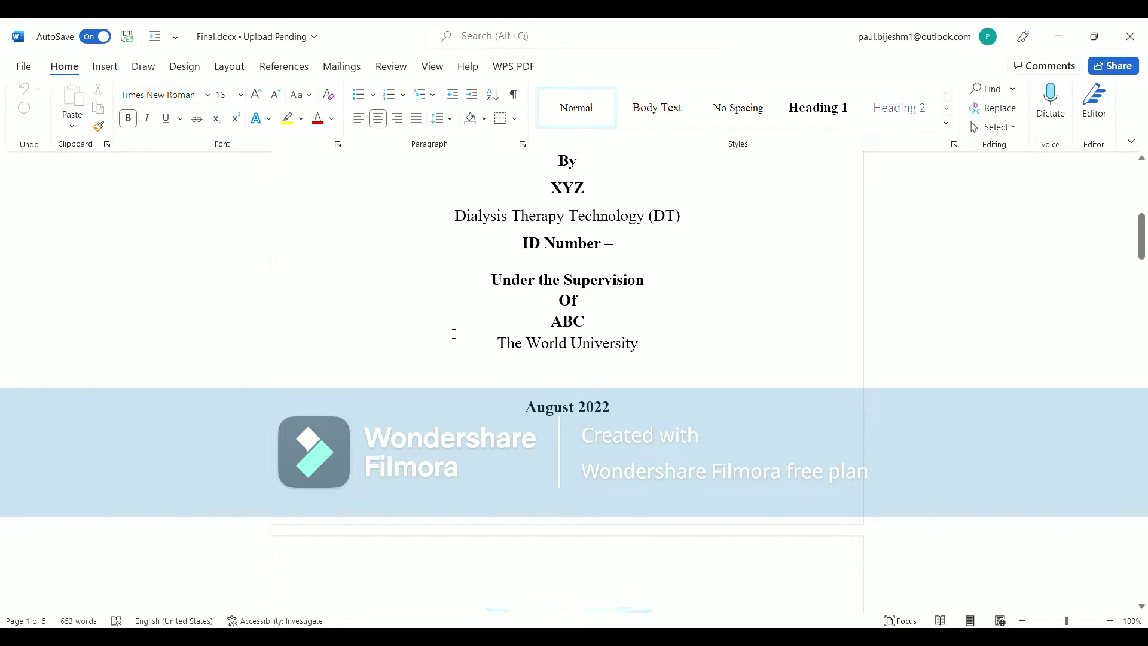
click(232, 69)
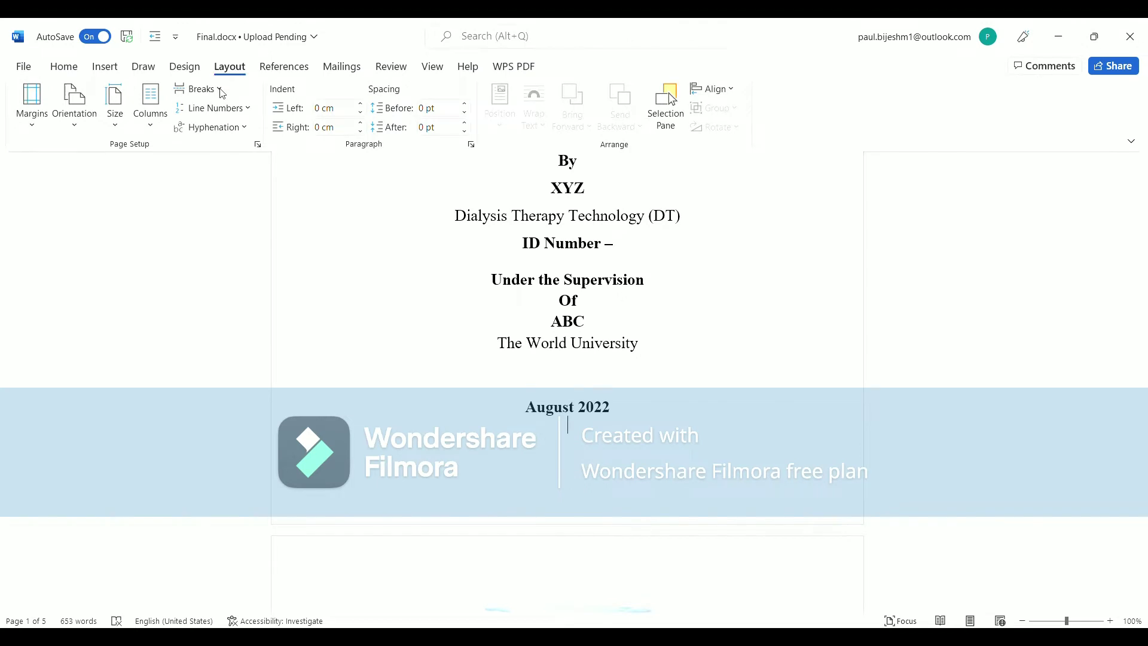
click(219, 90)
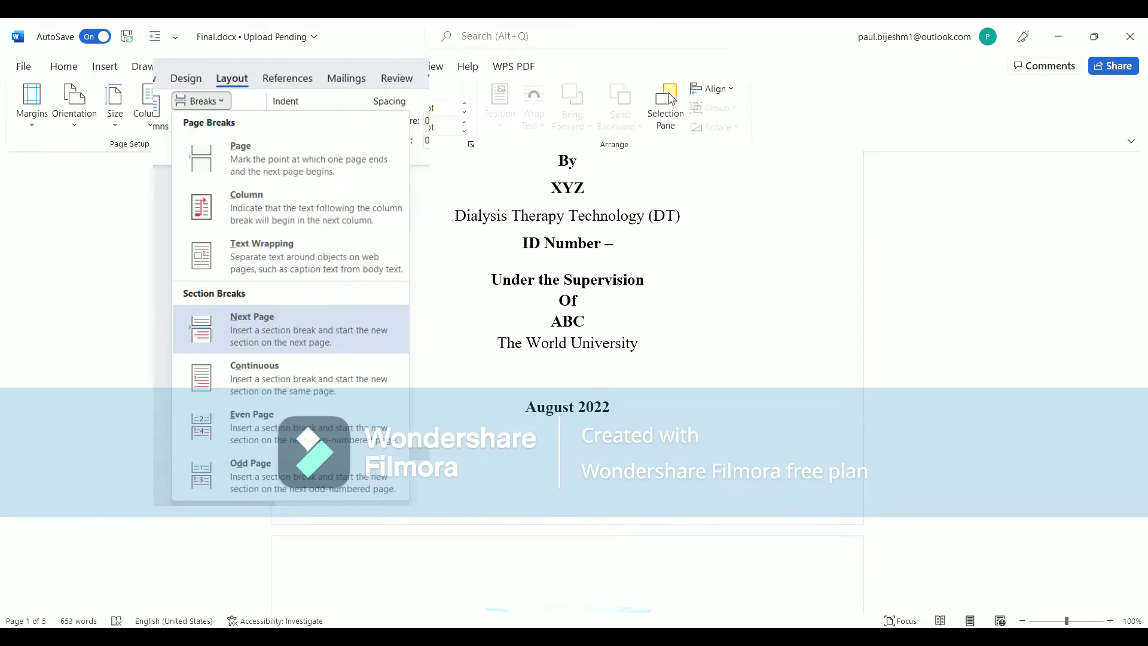
click(254, 314)
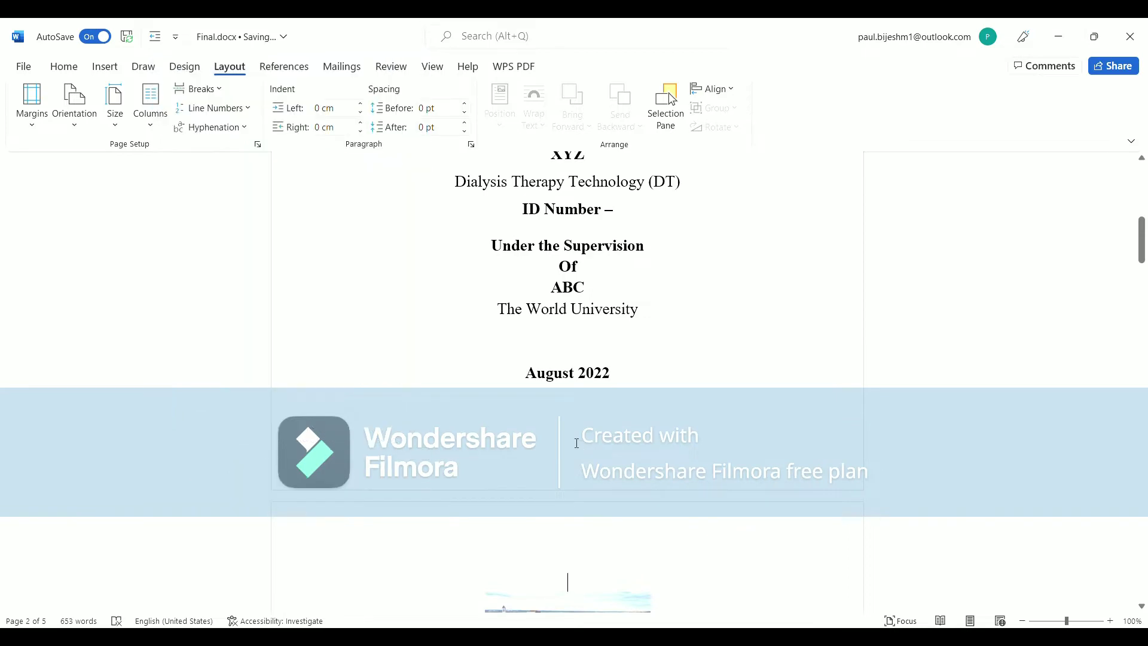
Insert a Next Page section break at the end of the student declaration page, before Chapter 1.
scroll(576, 443, down, 15)
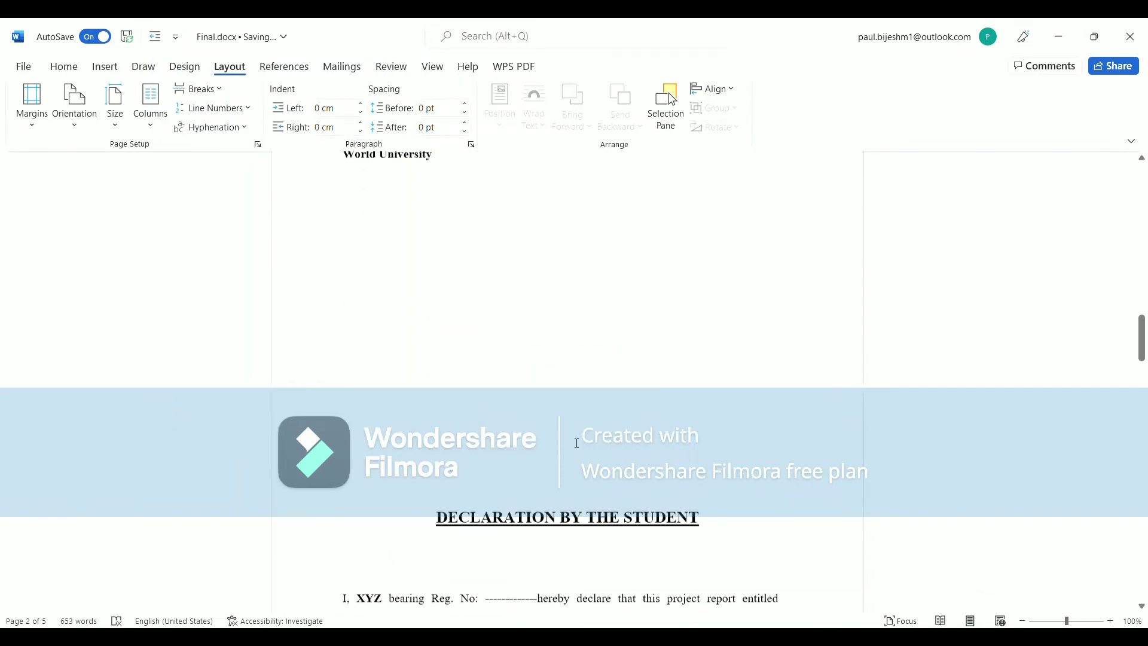
scroll(576, 443, down, 12)
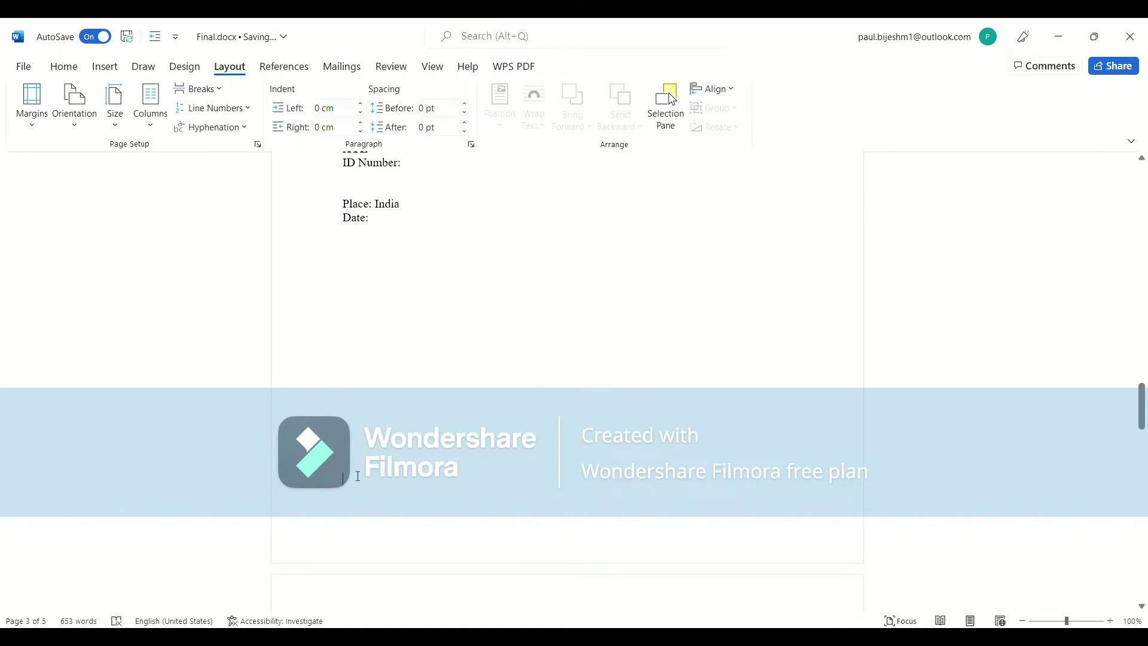
click(220, 89)
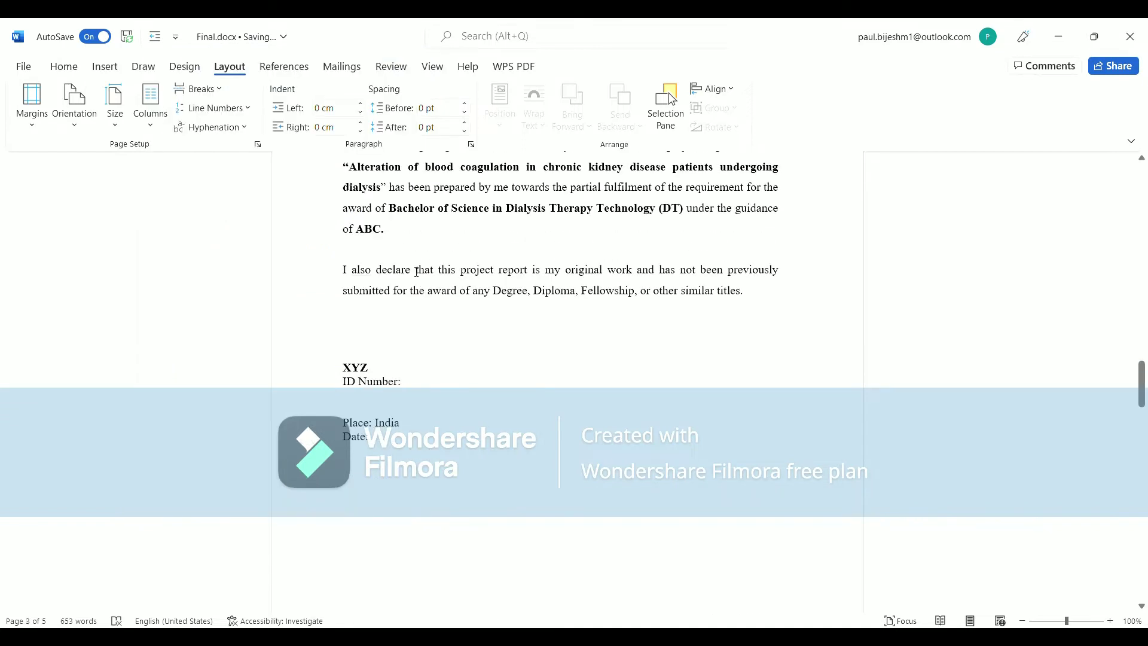
Show the formatting marks and check the section breaks after the cover page and the student declaration page.
click(67, 67)
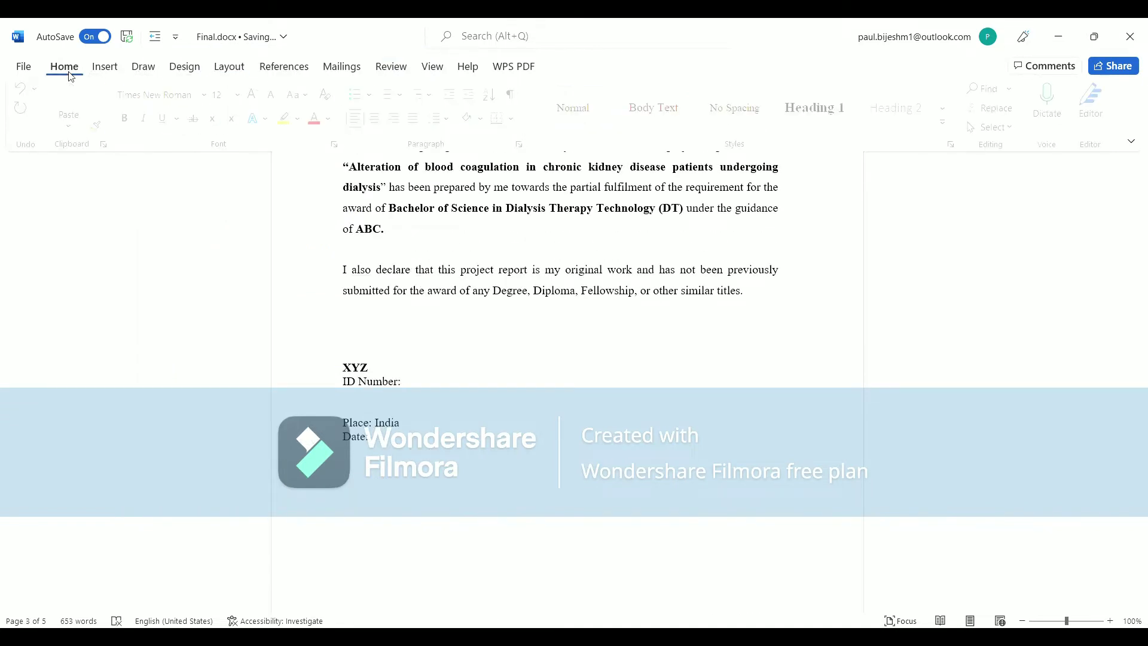
click(514, 95)
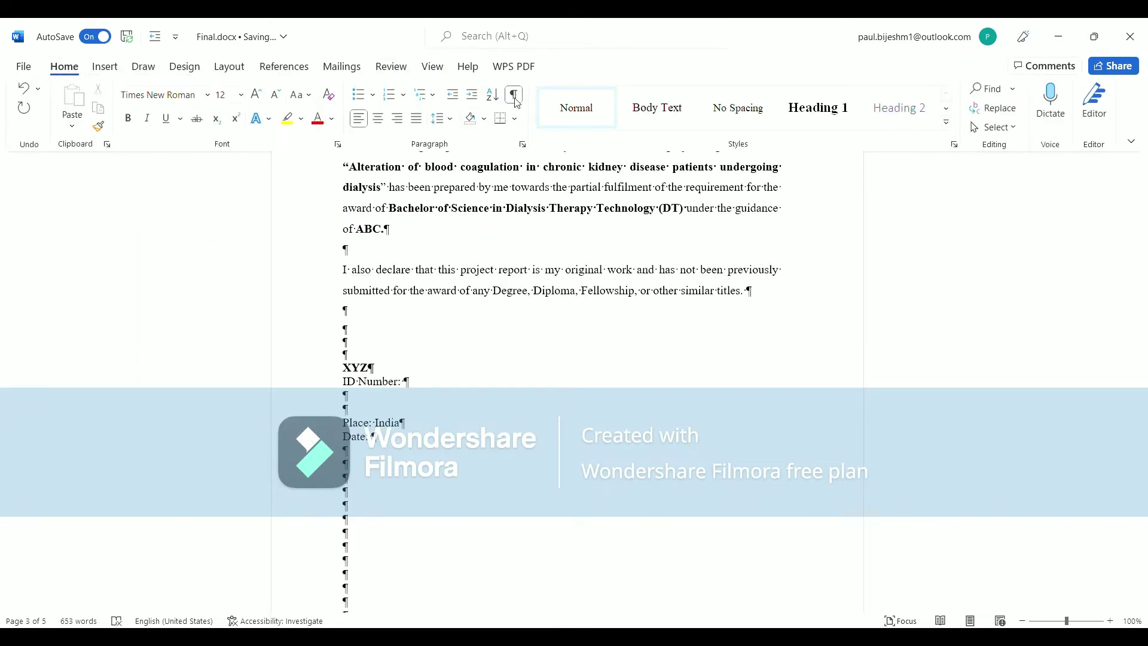
scroll(579, 415, up, 15)
scroll(586, 415, up, 5)
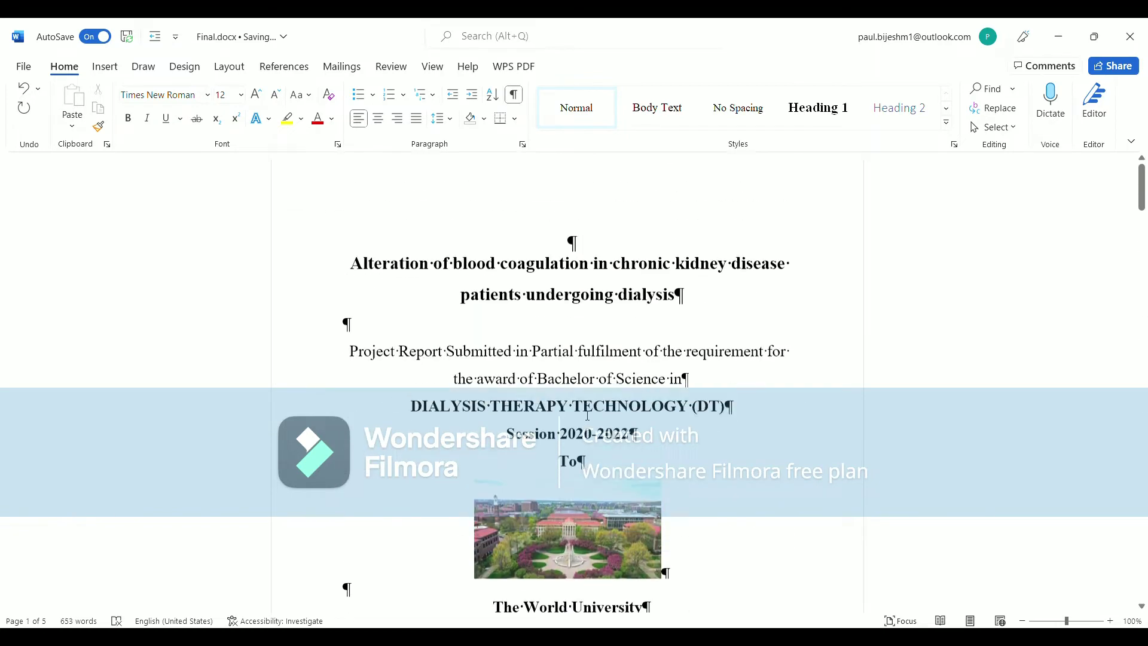
scroll(587, 415, down, 15)
scroll(628, 305, up, 3)
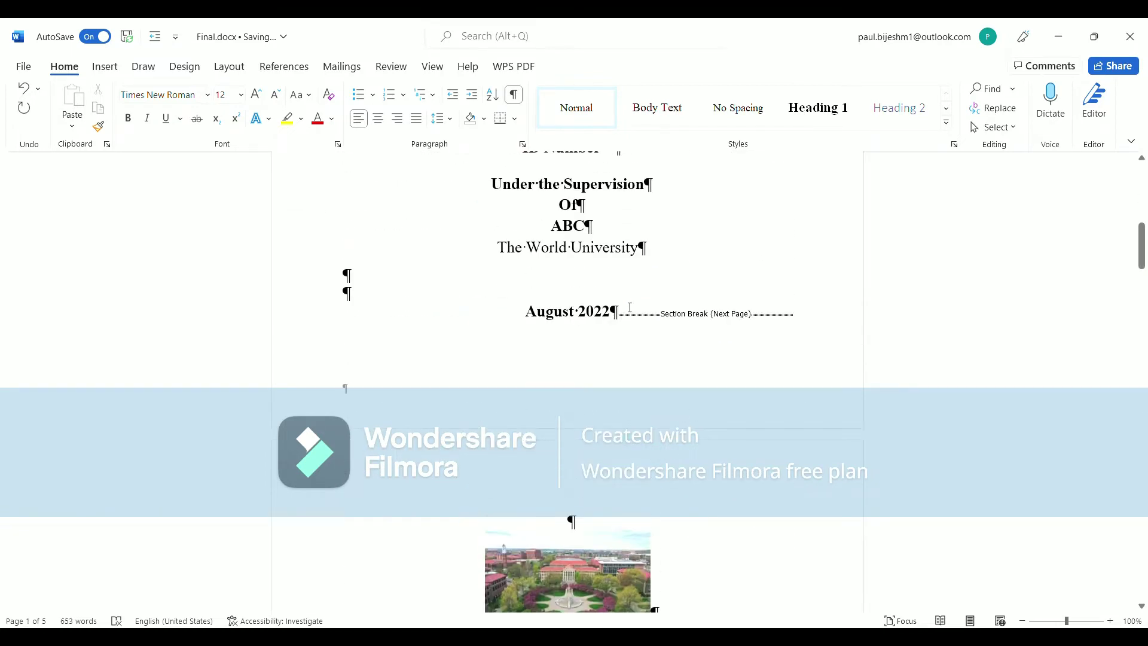
click(640, 321)
scroll(652, 374, down, 20)
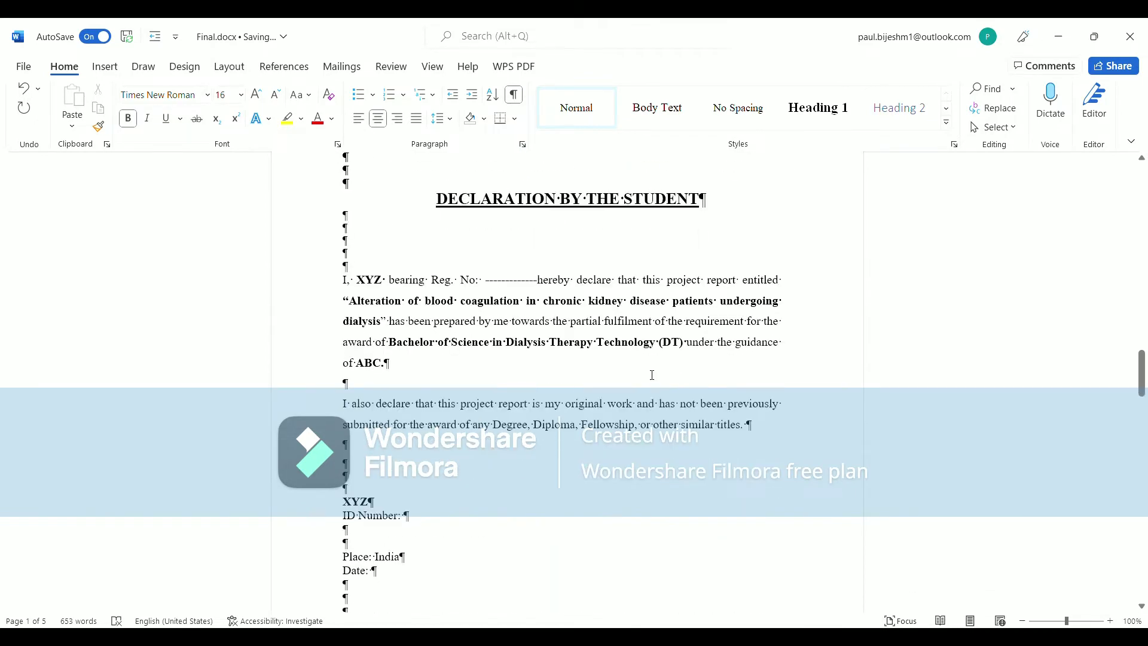
scroll(652, 374, down, 10)
scroll(623, 357, up, 3)
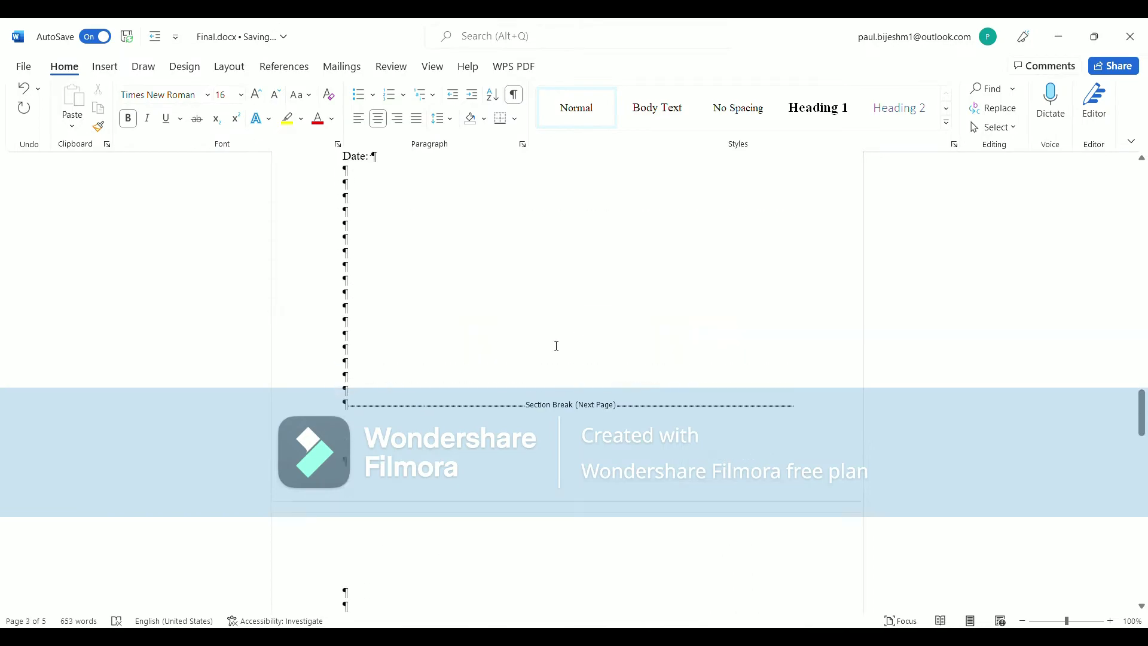
click(521, 413)
scroll(544, 441, down, 15)
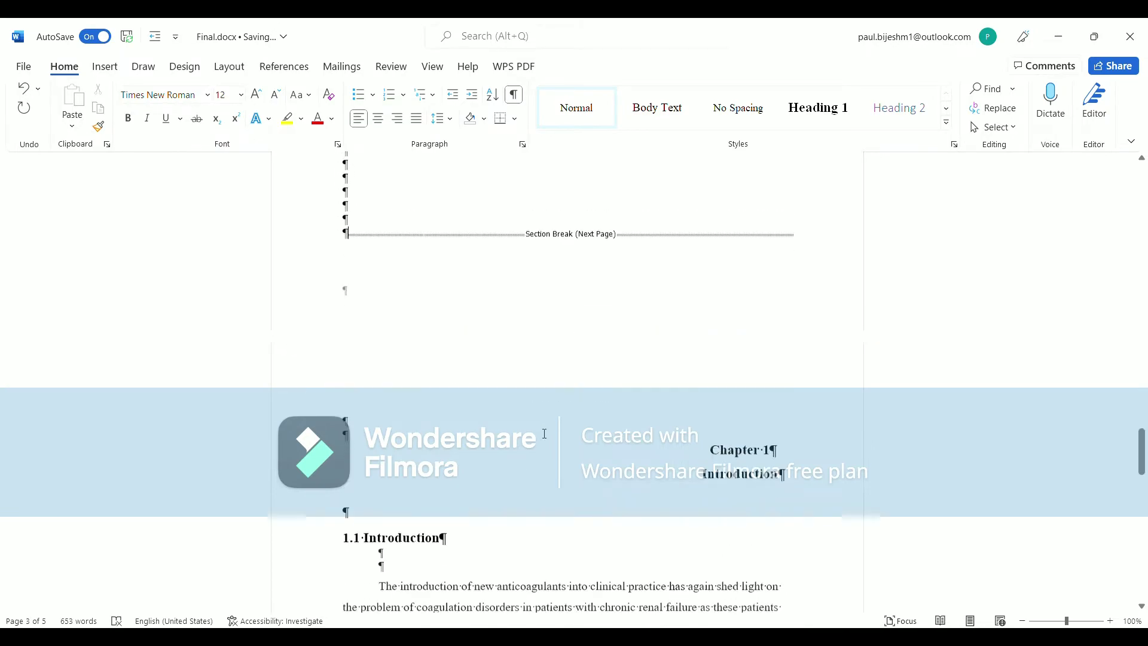
scroll(550, 426, up, 20)
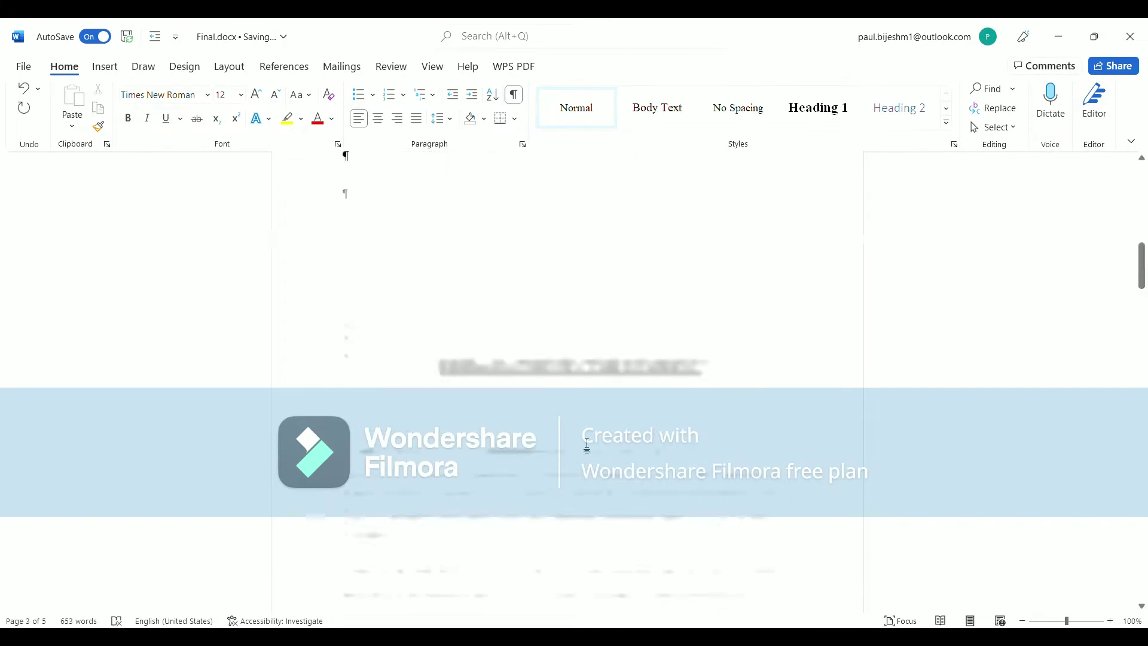
Hide the formatting marks and go to the beginning of the Chapter 1 page.
click(514, 95)
scroll(543, 317, down, 3)
scroll(543, 317, down, 20)
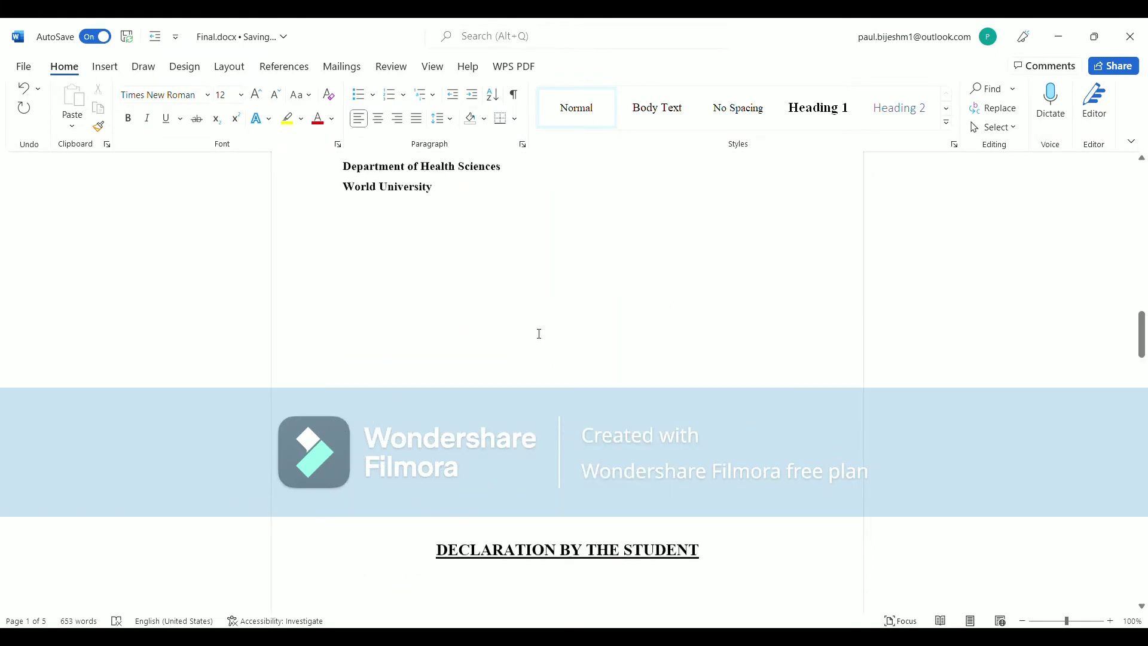
scroll(537, 336, down, 3)
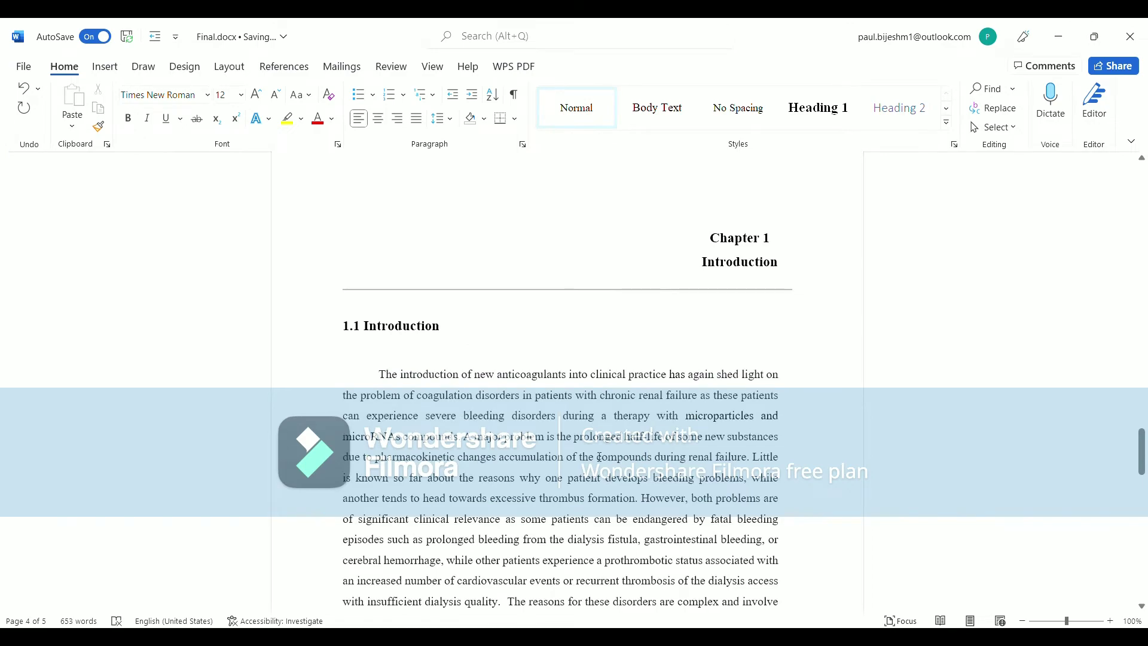
scroll(601, 436, down, 2)
scroll(622, 428, up, 3)
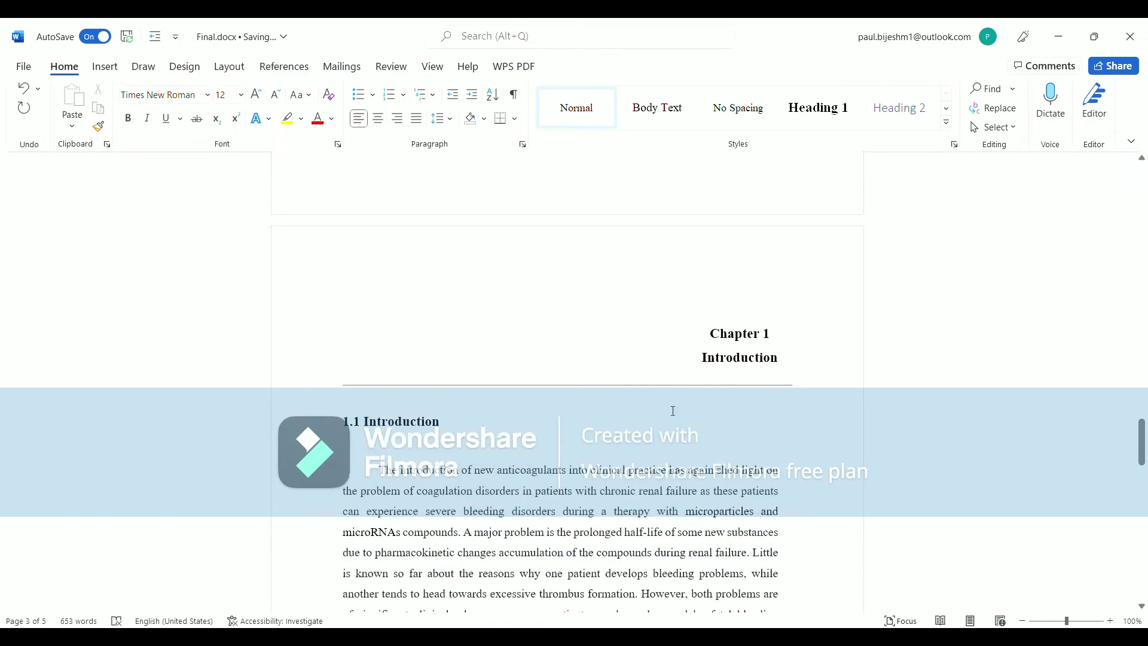
Add a box page border to the section that starts at Chapter 1 and check it on the chapter pages.
scroll(673, 411, down, 20)
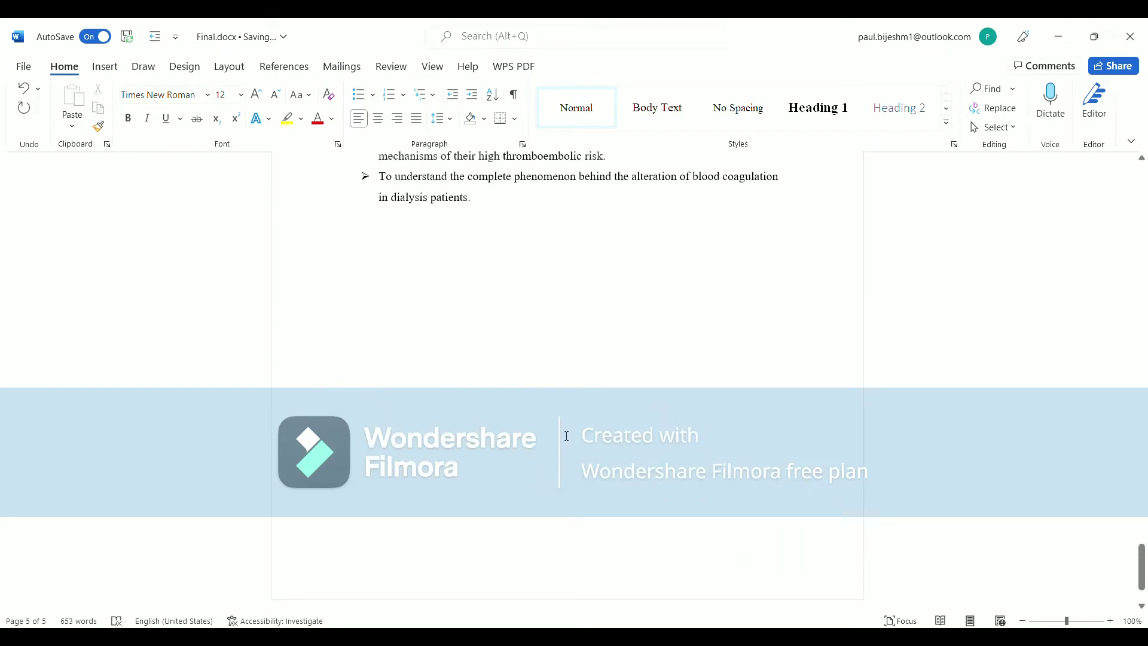
scroll(567, 436, up, 20)
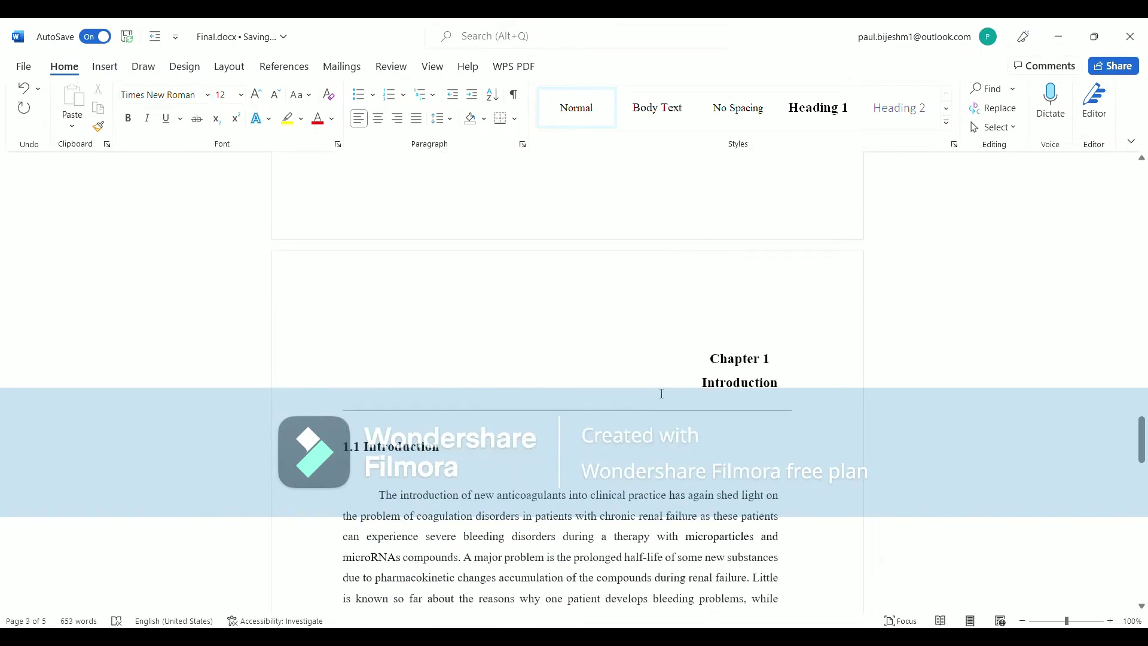
click(710, 363)
click(184, 66)
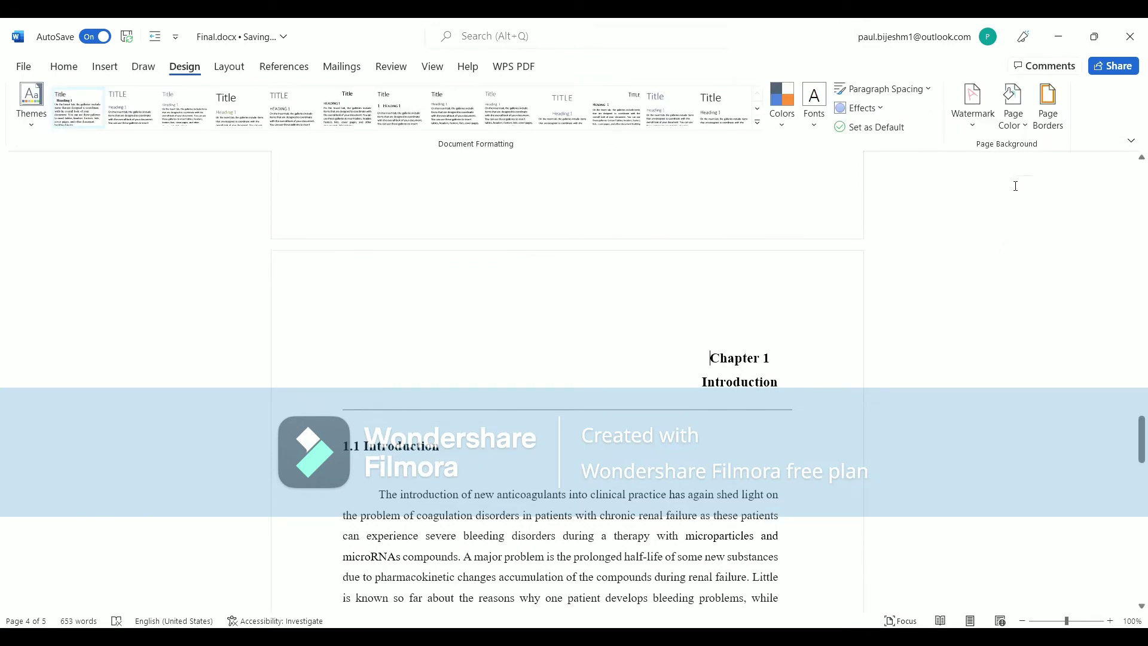
click(1048, 108)
click(778, 406)
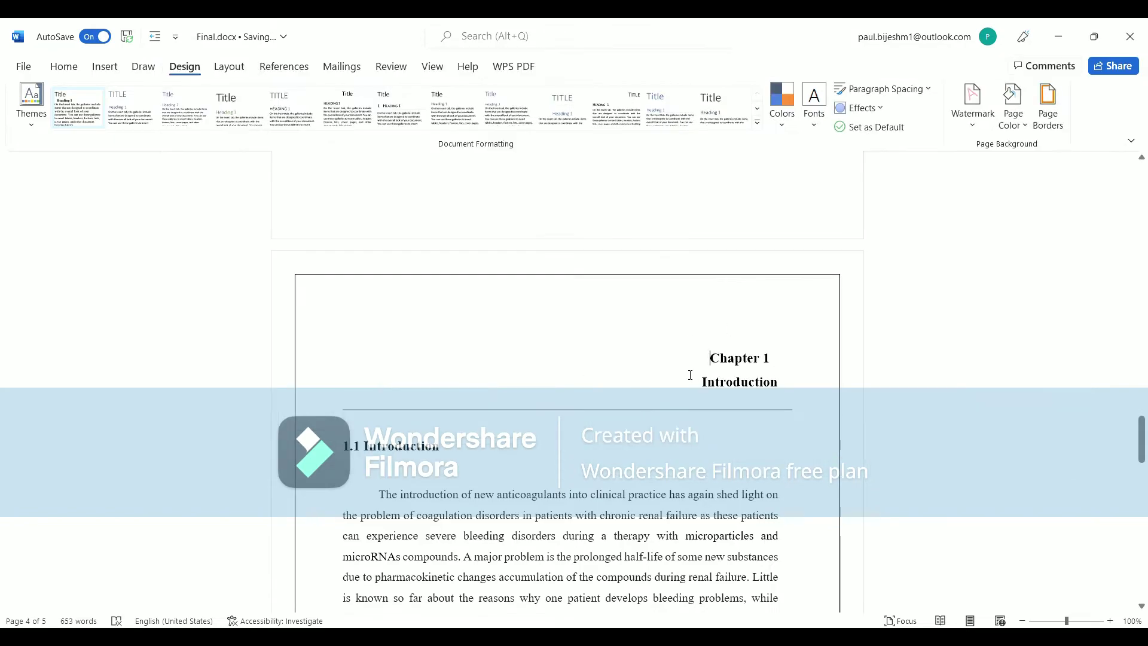
scroll(659, 386, down, 5)
scroll(661, 388, down, 10)
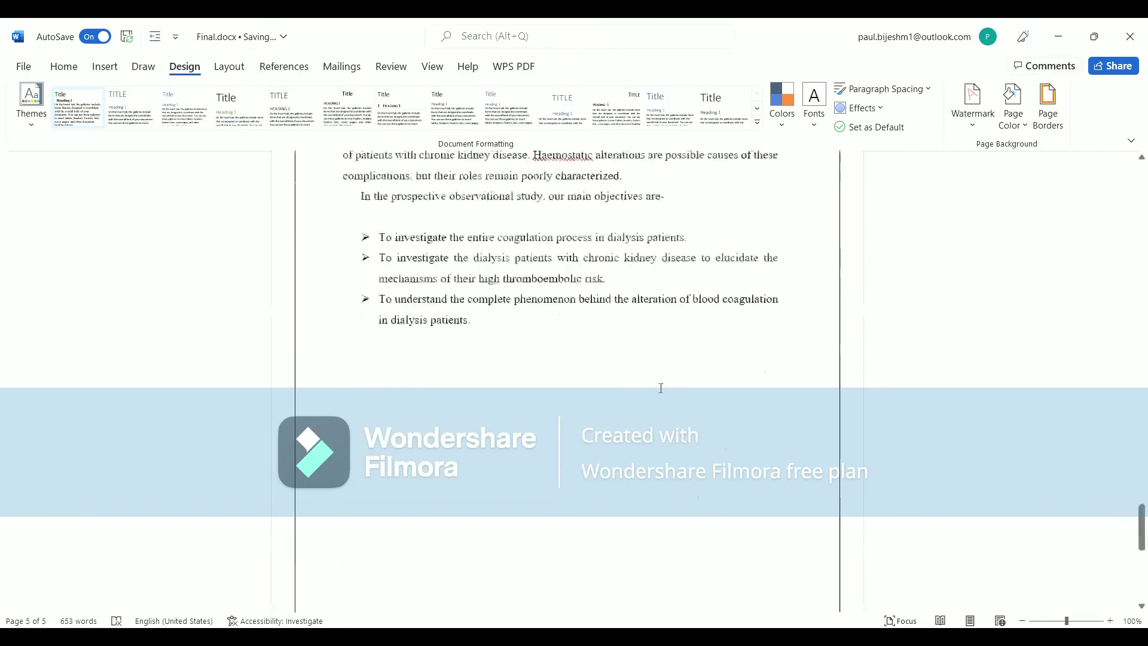
Insert centred page numbers at the bottom of the pages, starting from the cover page.
scroll(661, 388, up, 20)
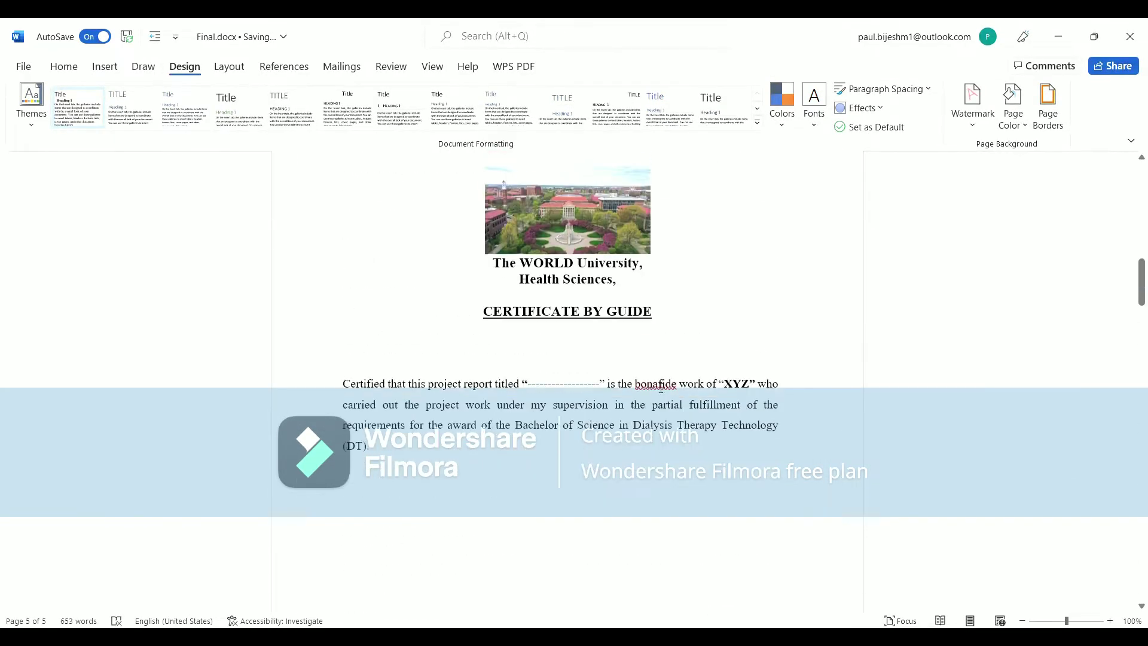
scroll(660, 388, up, 2)
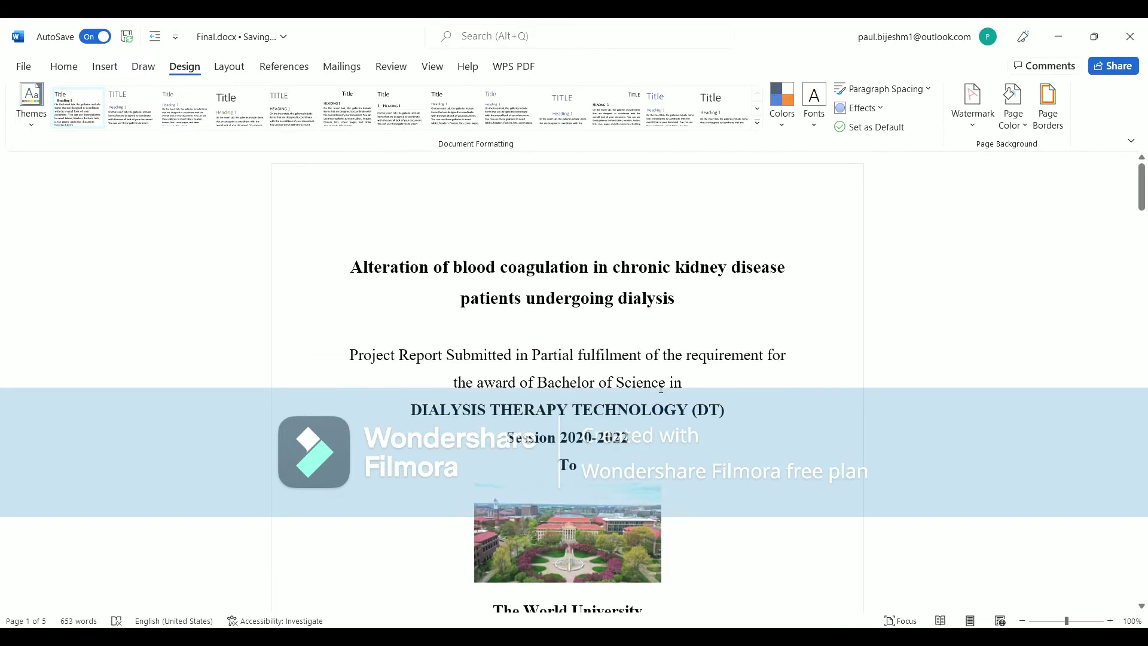
scroll(438, 321, down, 2)
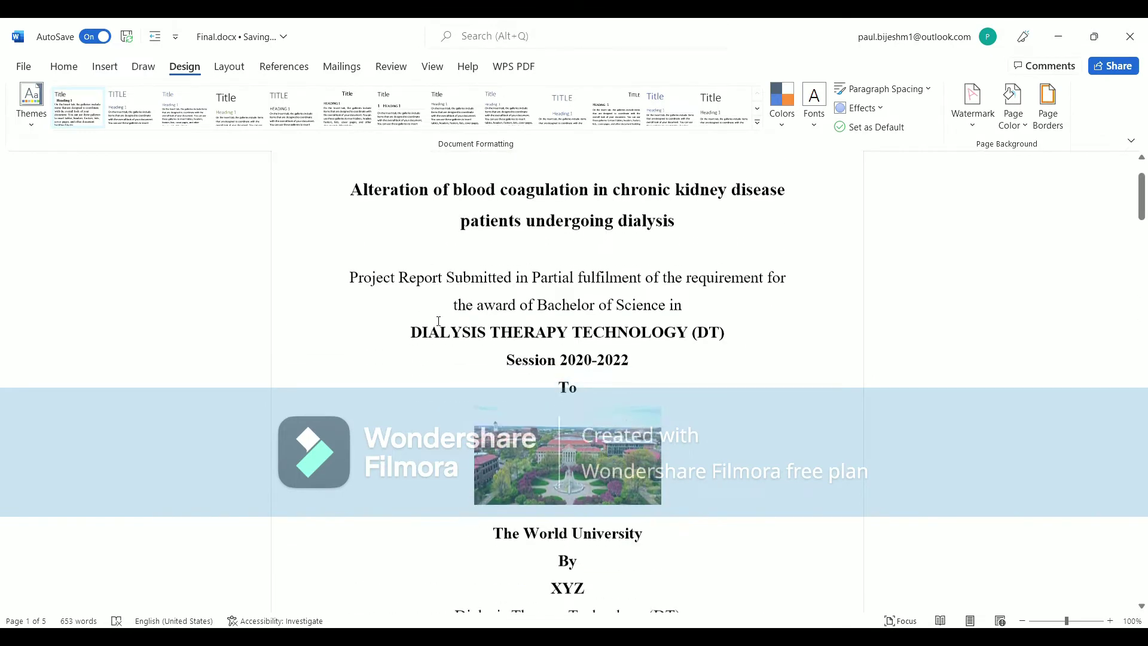
scroll(438, 322, up, 2)
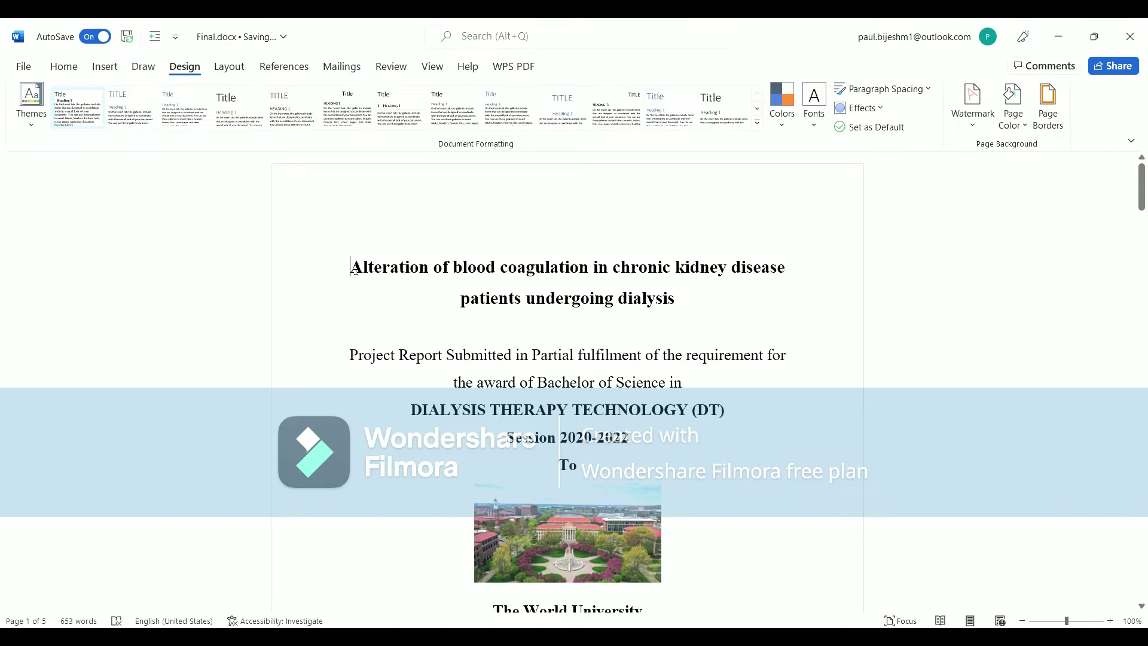
click(101, 71)
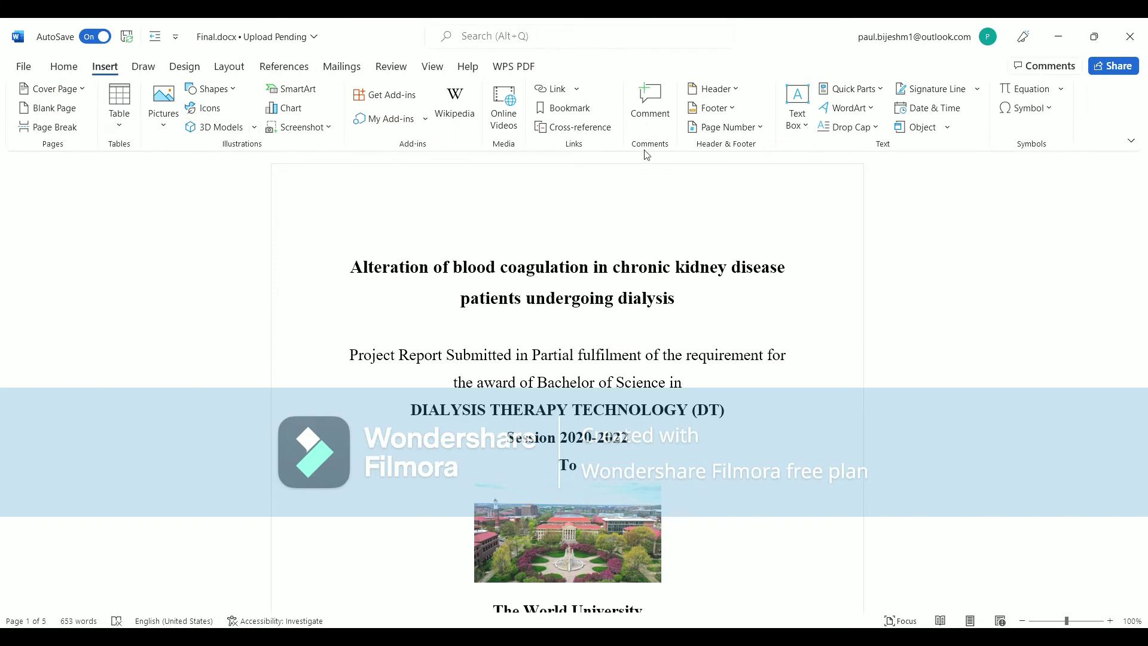
click(755, 127)
Examine the page numbers in the footers of the cover page, front matter and chapter pages.
scroll(595, 415, down, 3)
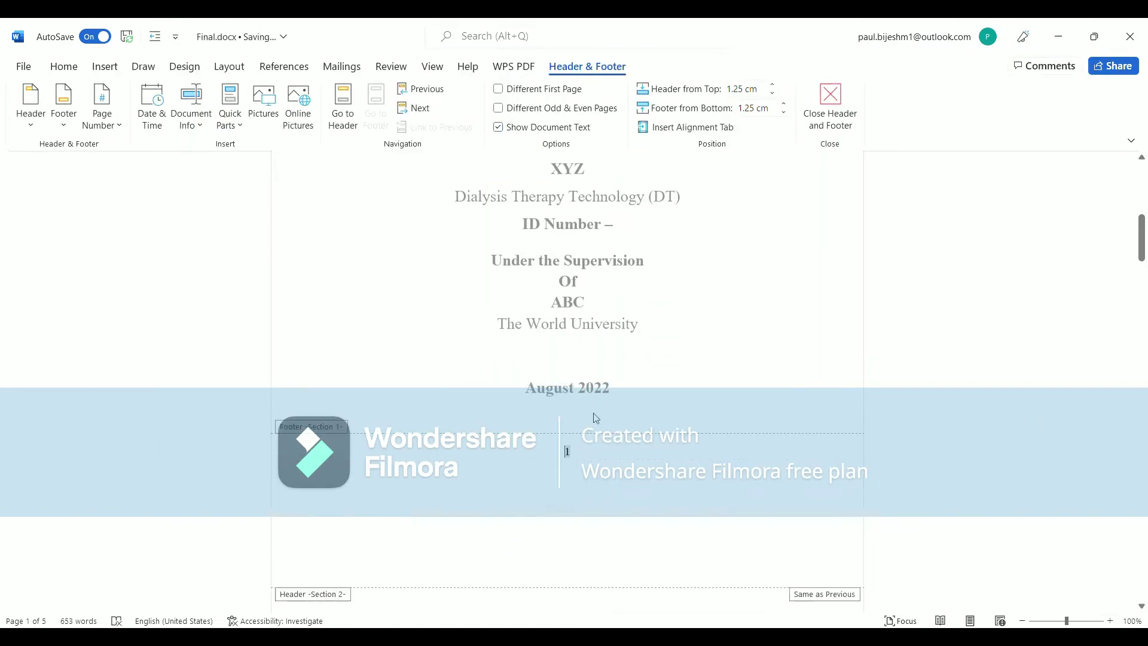
scroll(564, 365, down, 15)
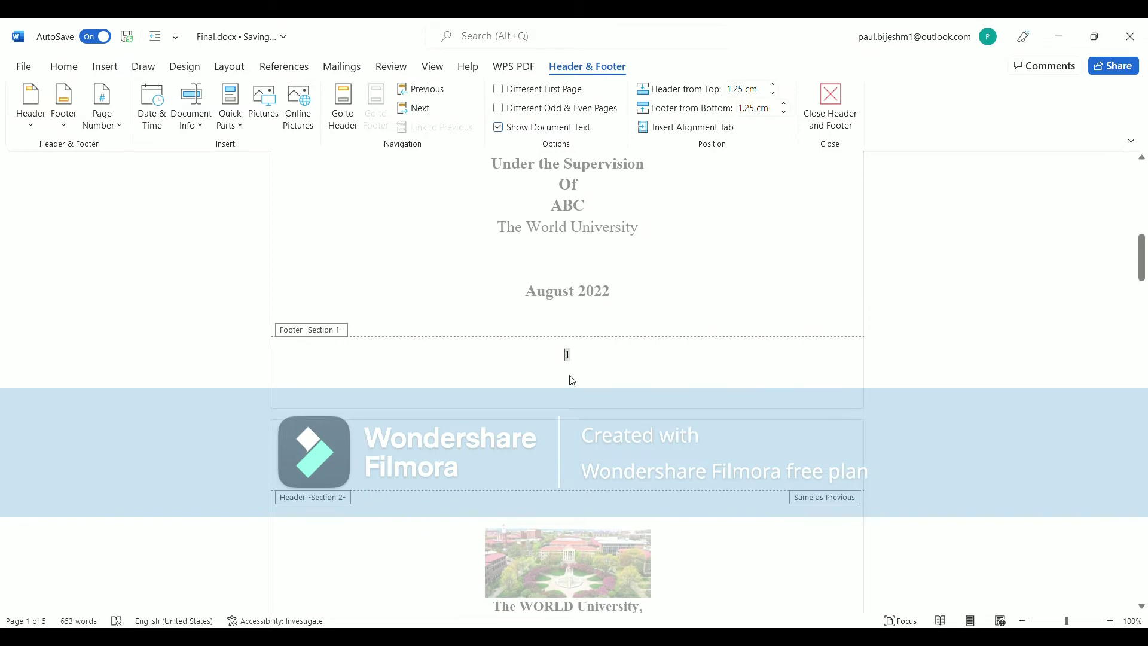
scroll(565, 458, up, 15)
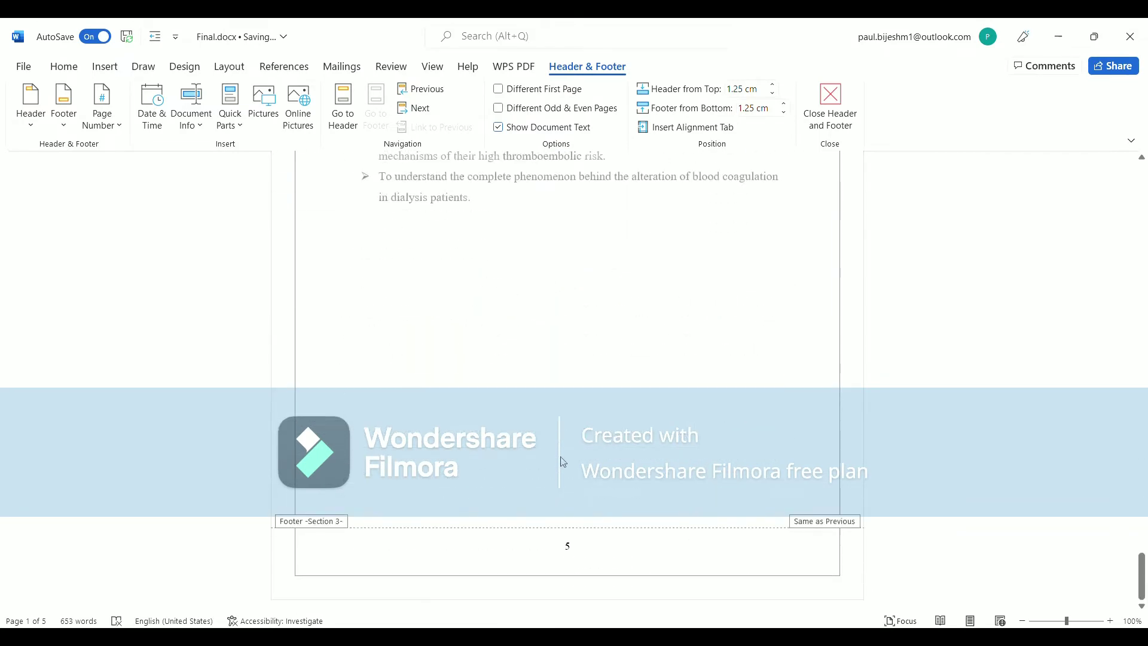
scroll(574, 452, up, 20)
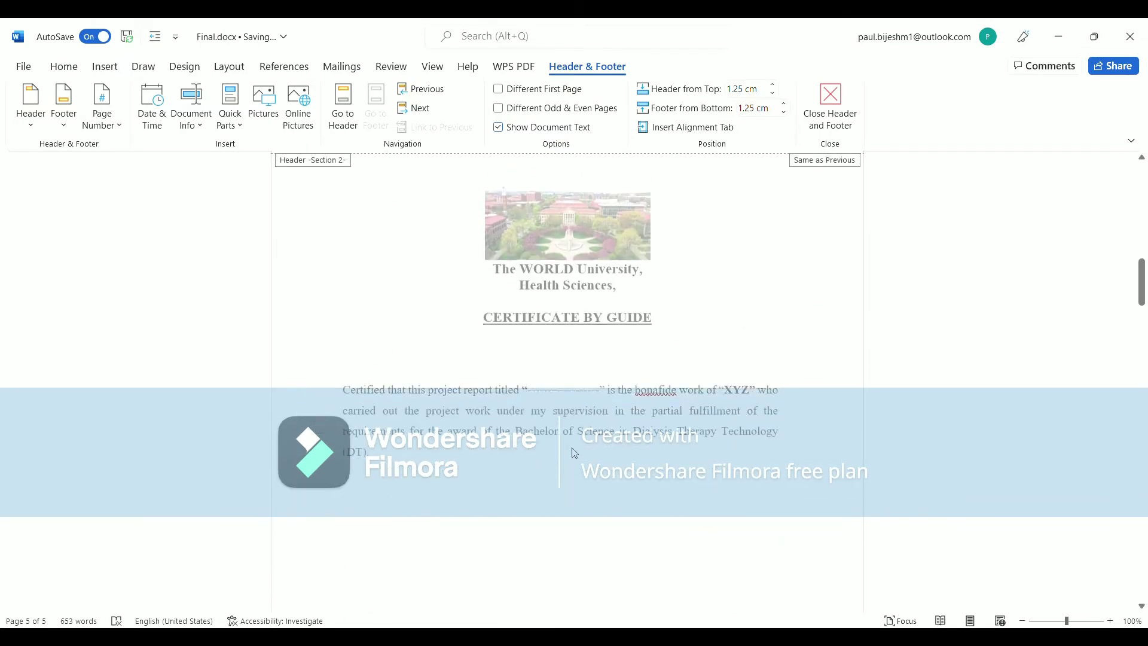
scroll(573, 452, up, 4)
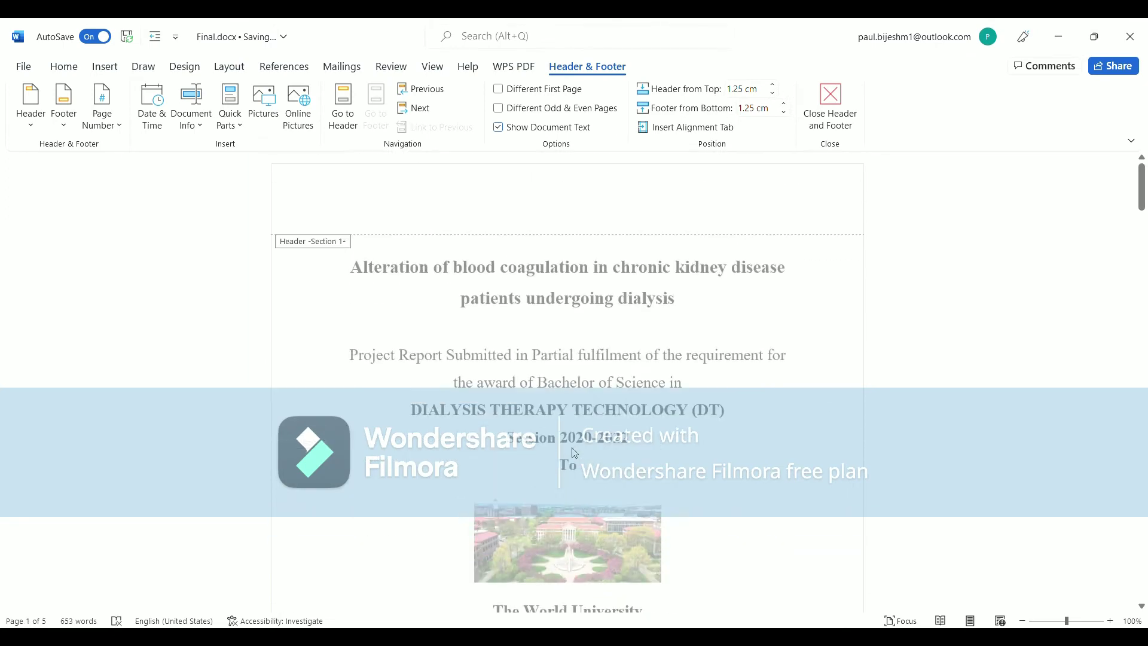
scroll(573, 453, down, 4)
scroll(573, 453, up, 4)
scroll(575, 453, down, 5)
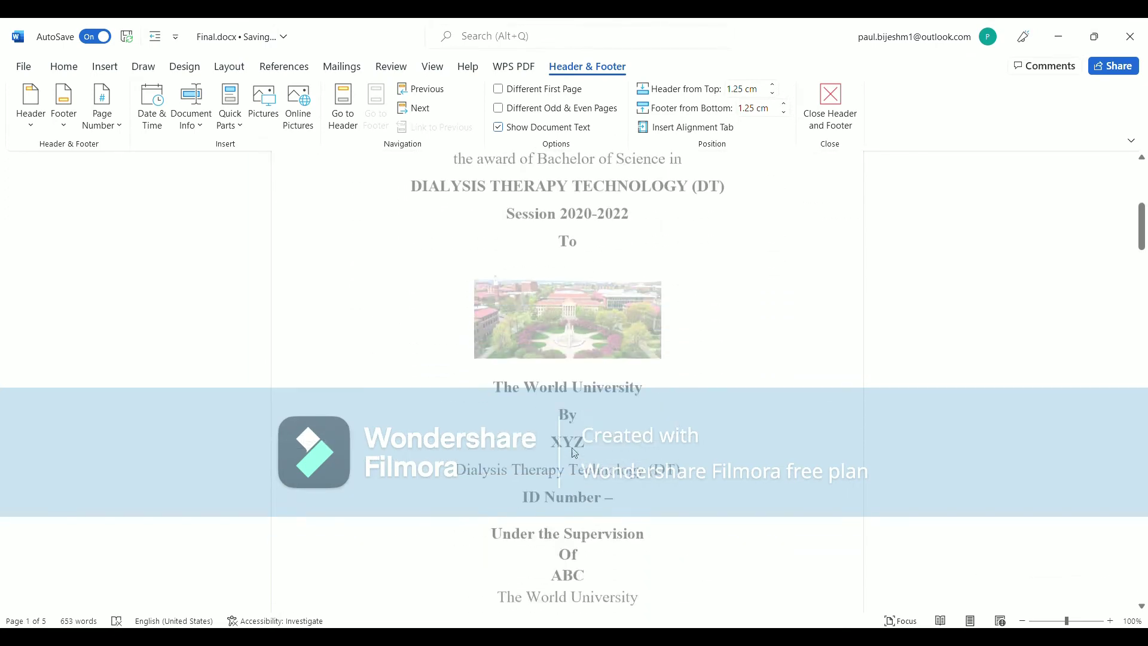
scroll(574, 473, down, 5)
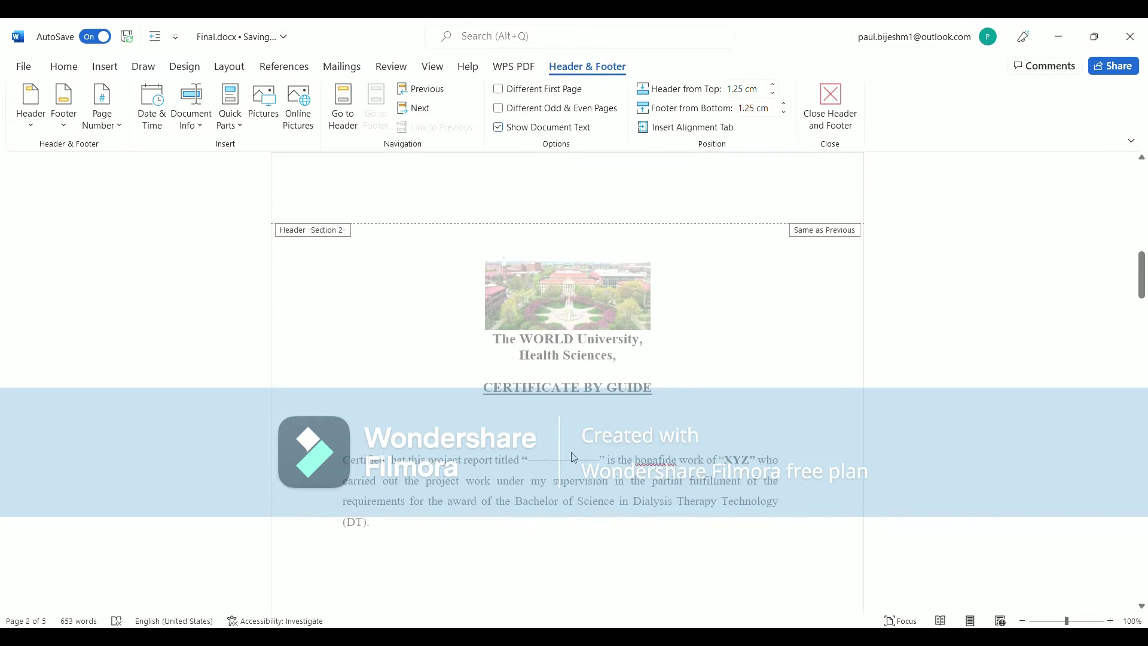
scroll(556, 461, down, 3)
scroll(551, 459, down, 10)
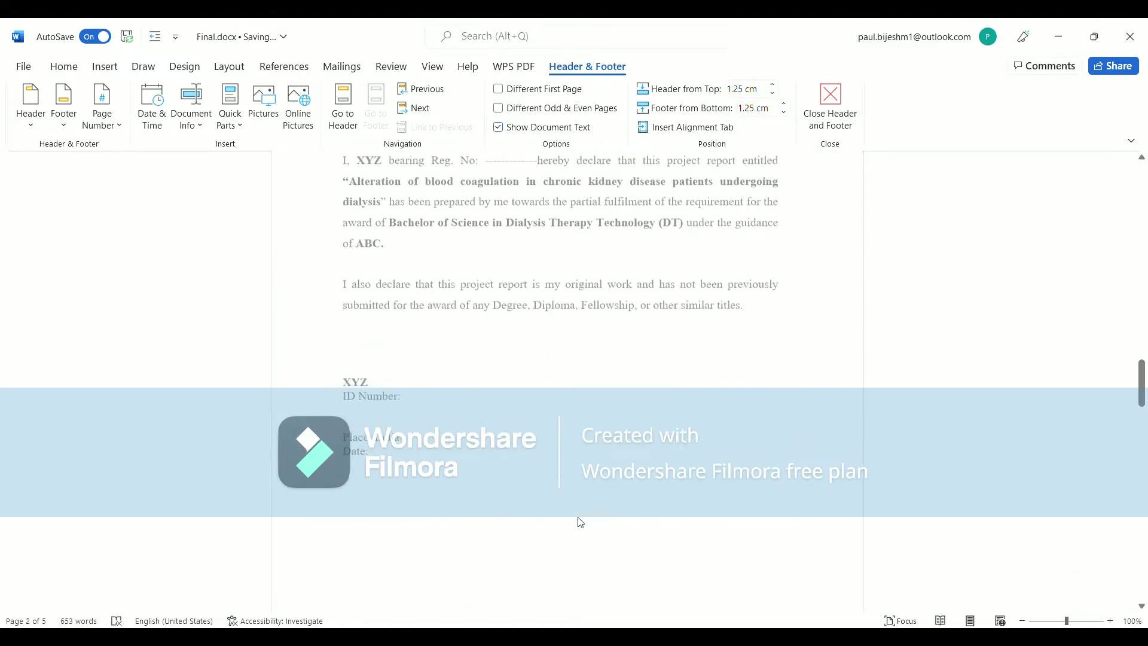
scroll(573, 454, up, 15)
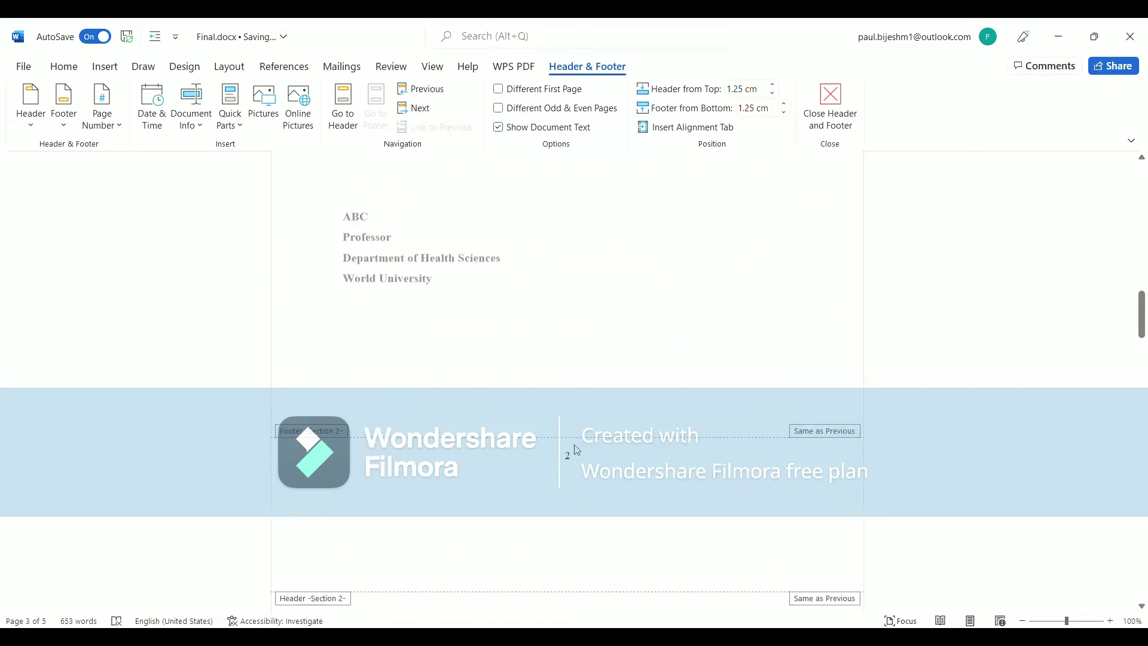
Unlink the Section 2 footer on the guide's certificate page from the previous section.
scroll(577, 450, down, 5)
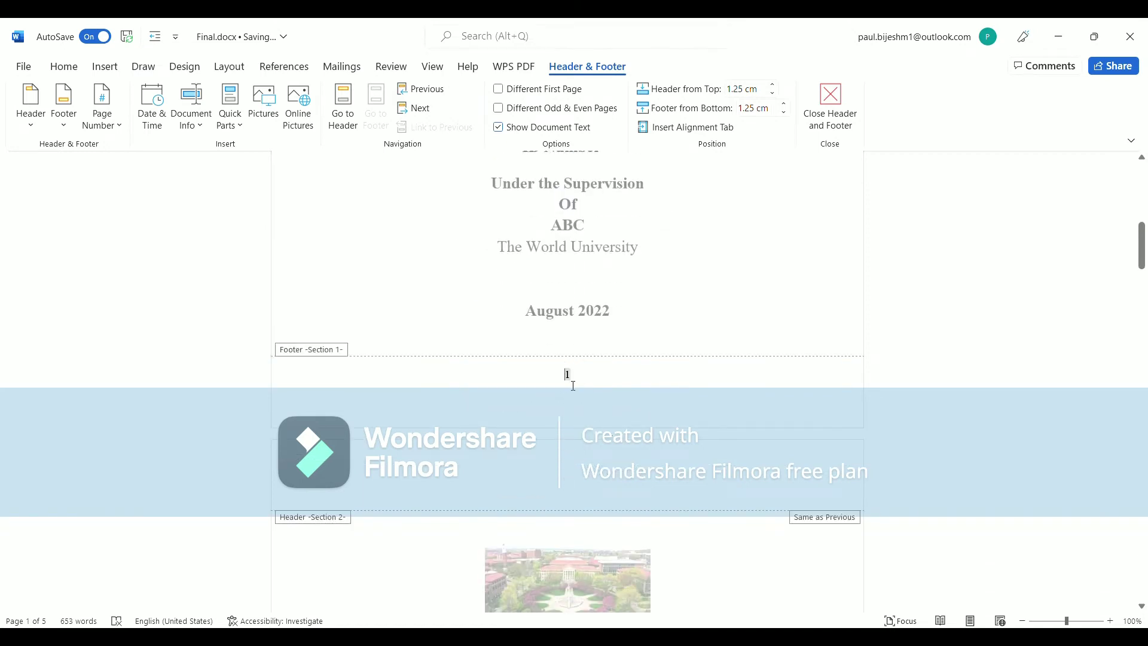
scroll(571, 385, down, 10)
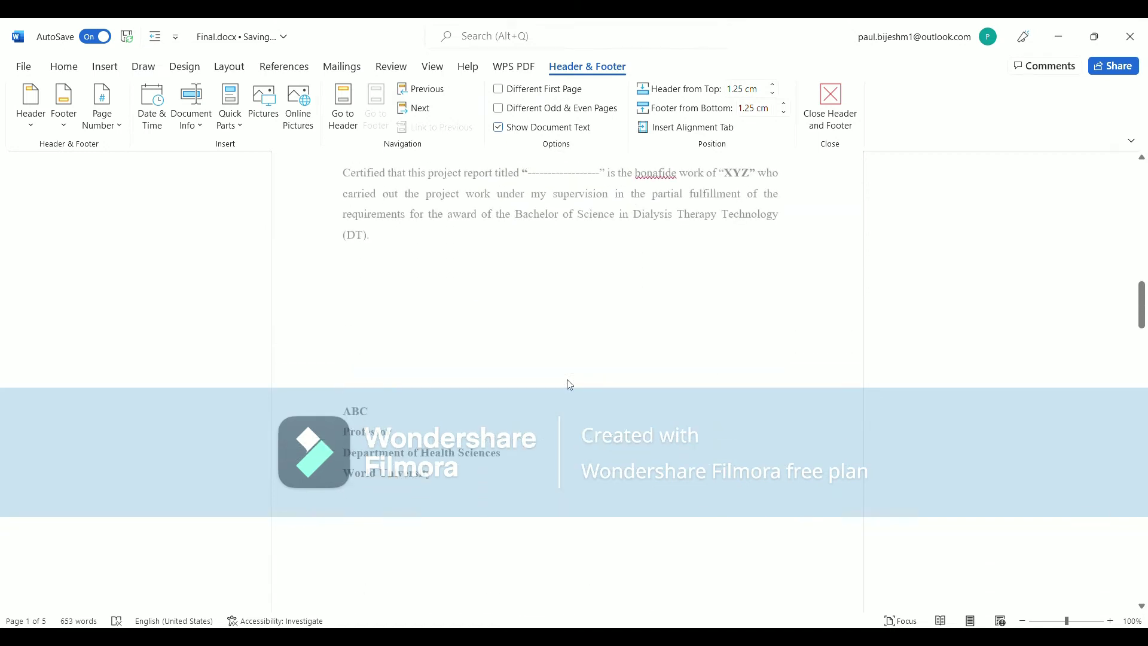
click(575, 466)
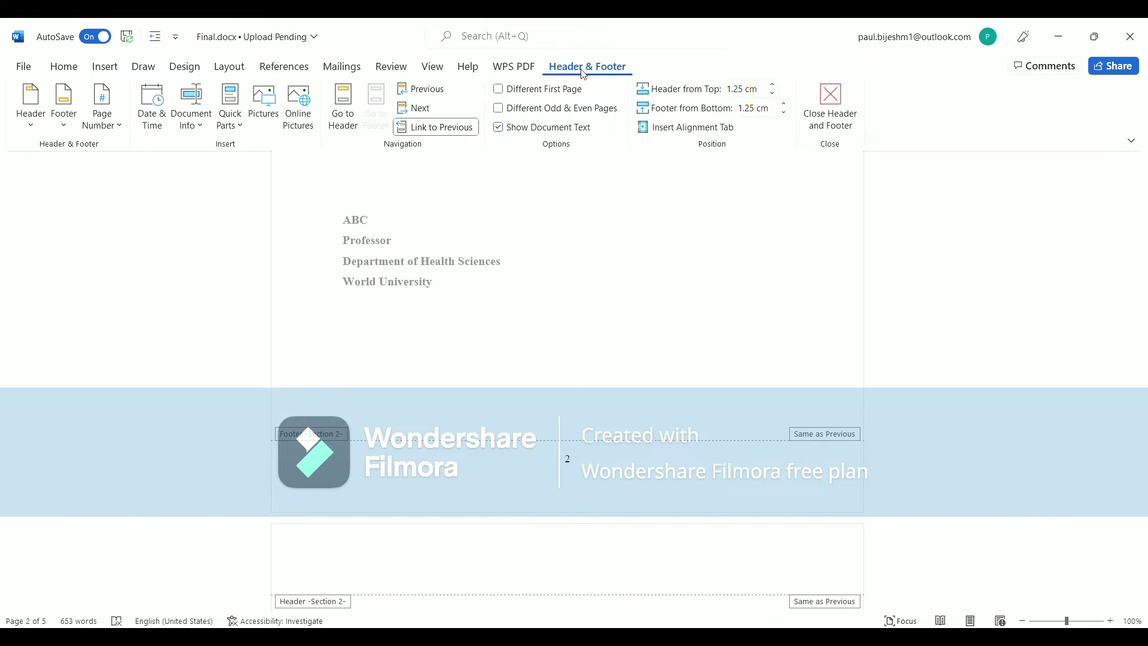
click(439, 127)
Unlink the Section 3 footer on the Chapter 1 page from the previous section.
scroll(534, 430, down, 15)
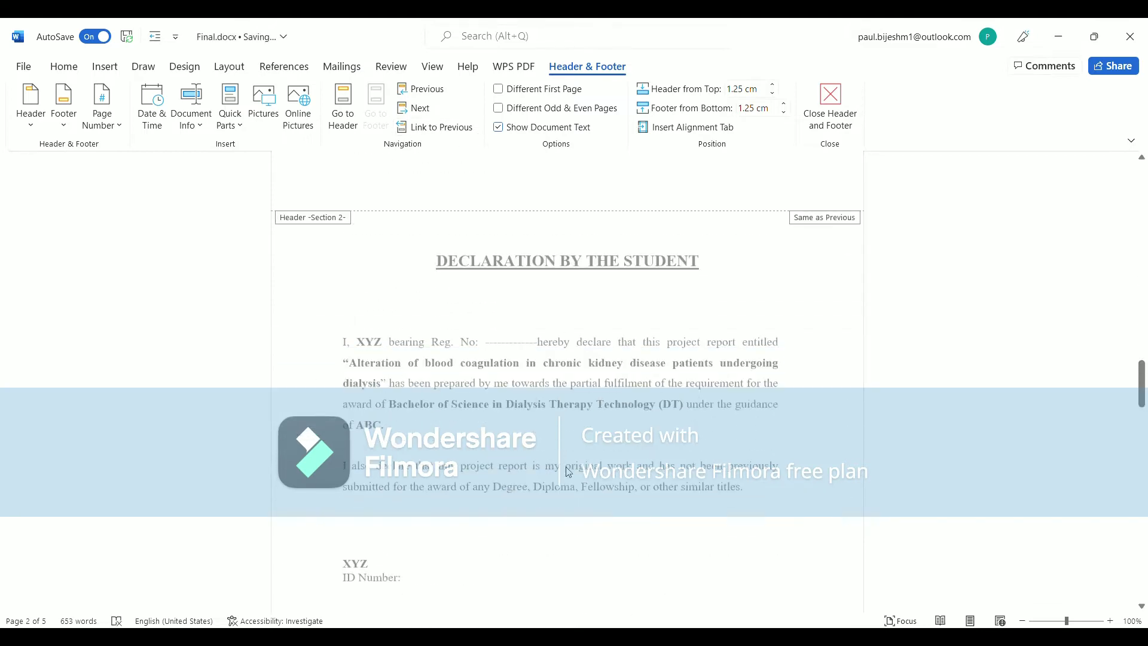
scroll(568, 472, down, 20)
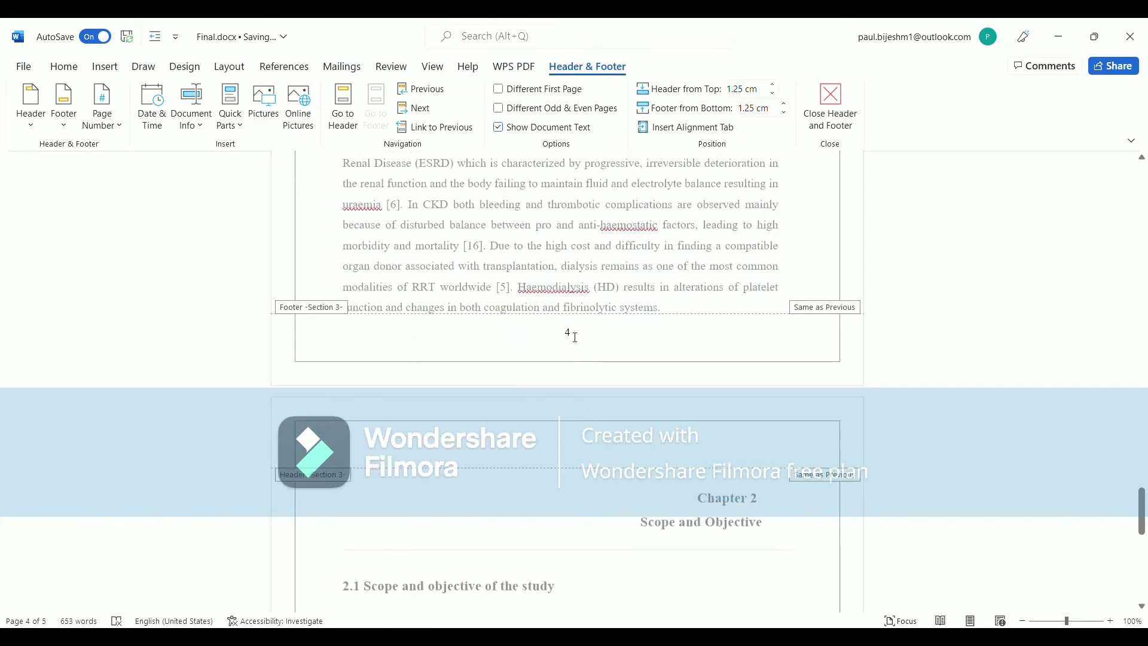
click(574, 337)
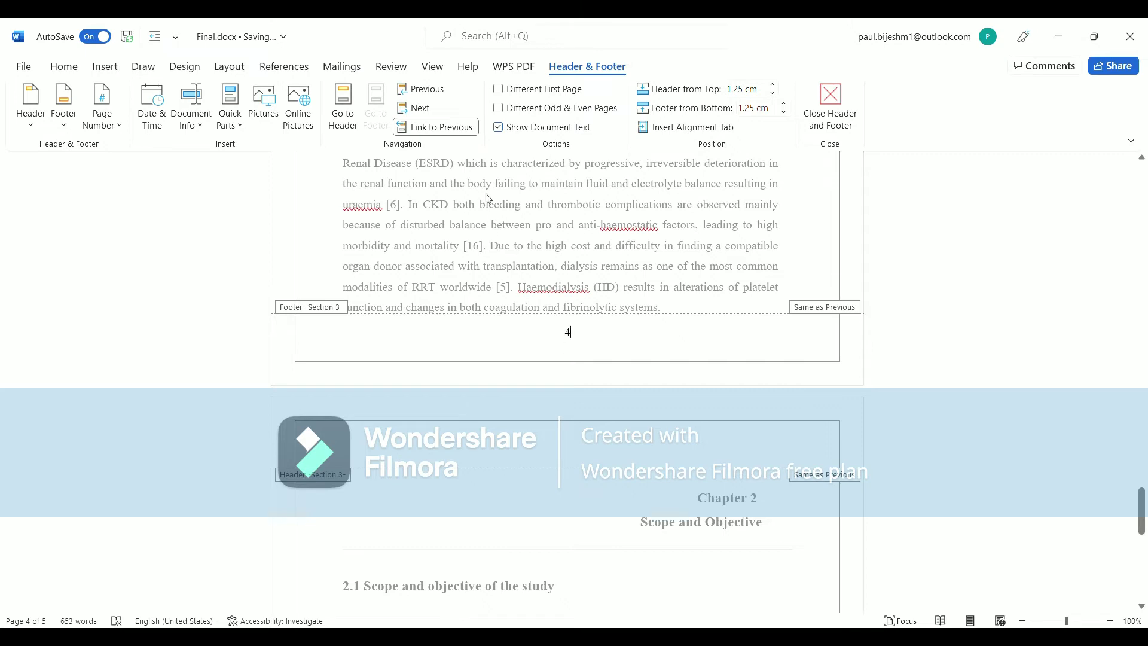
click(451, 133)
Delete the page number from the cover page's Section 1 footer.
scroll(504, 199, up, 15)
scroll(580, 404, up, 20)
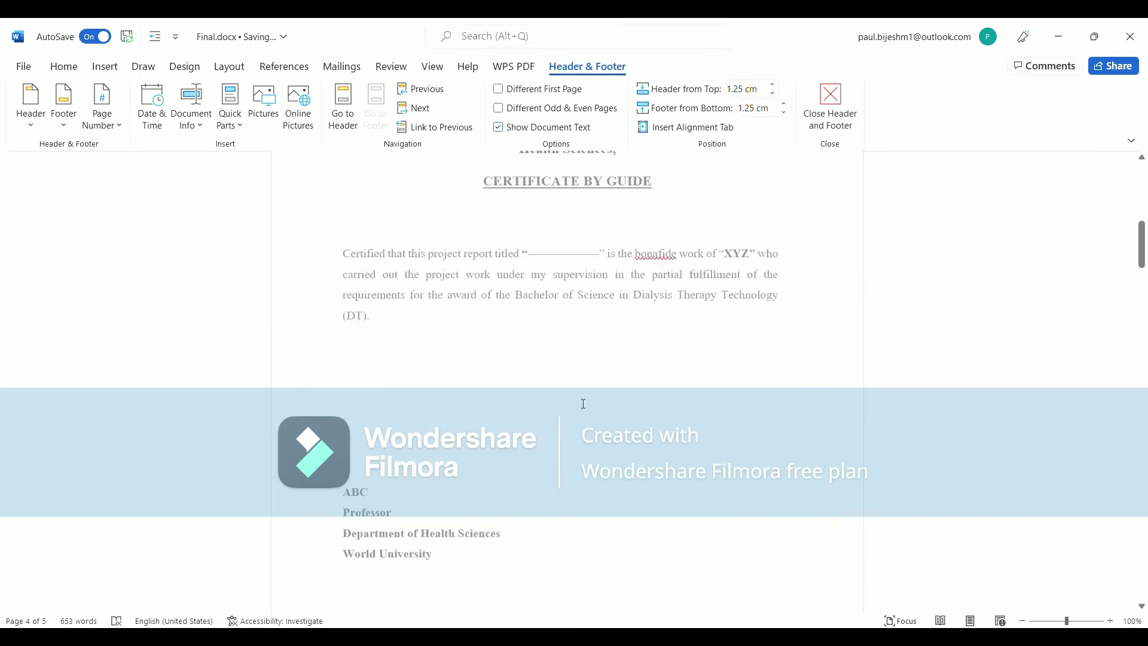
scroll(568, 424, down, 5)
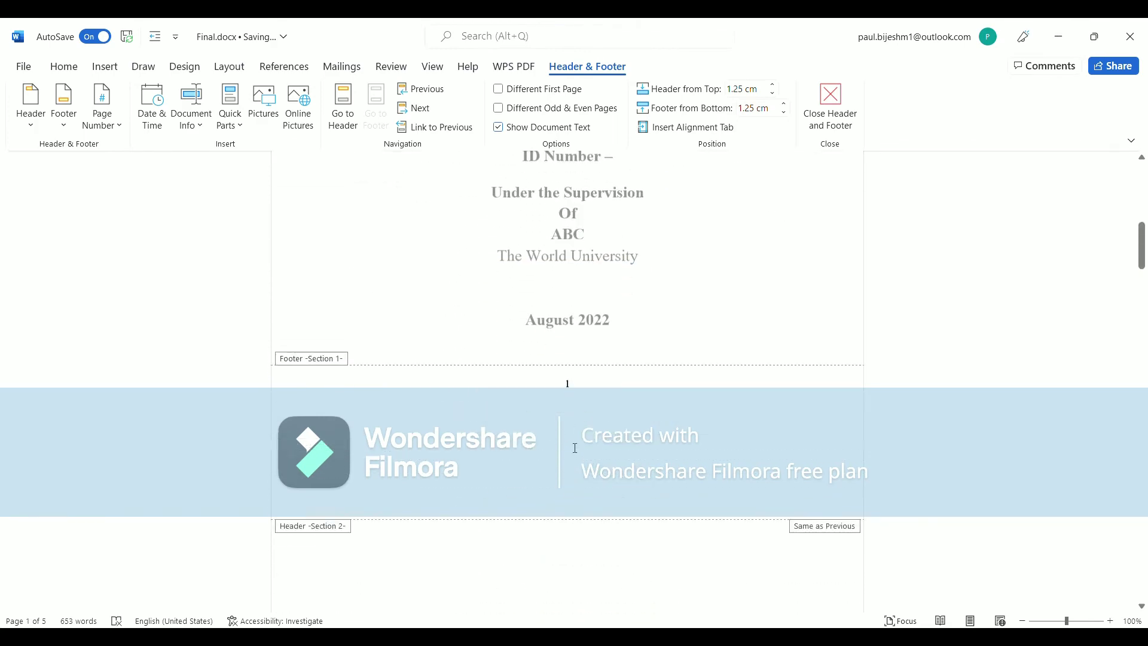
double_click(571, 378)
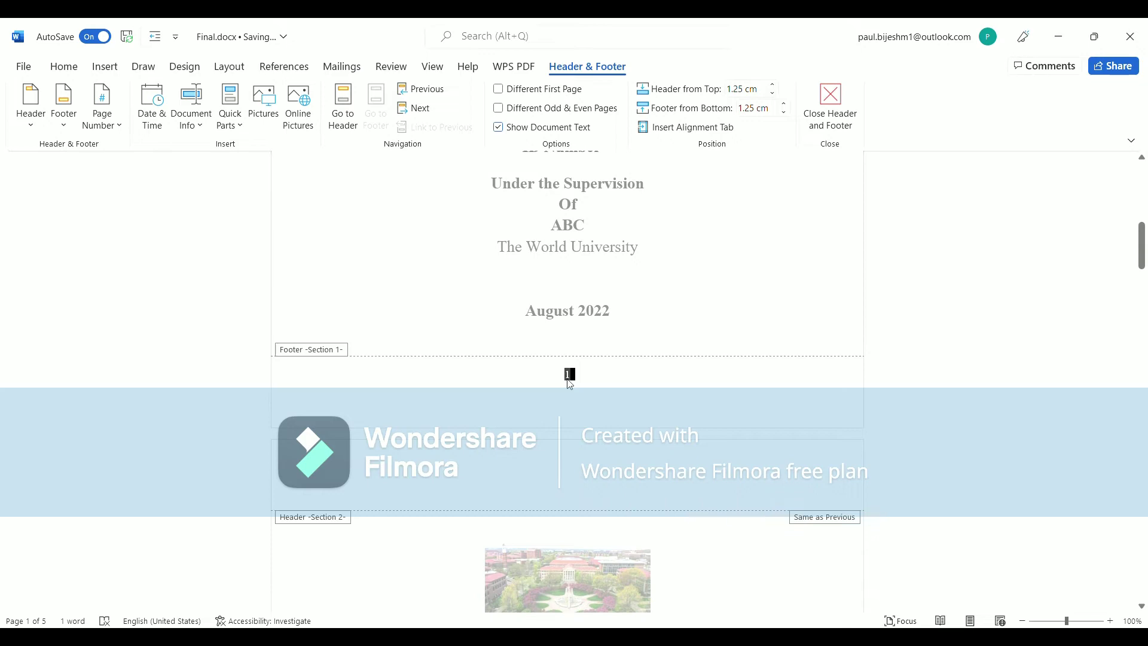
click(570, 383)
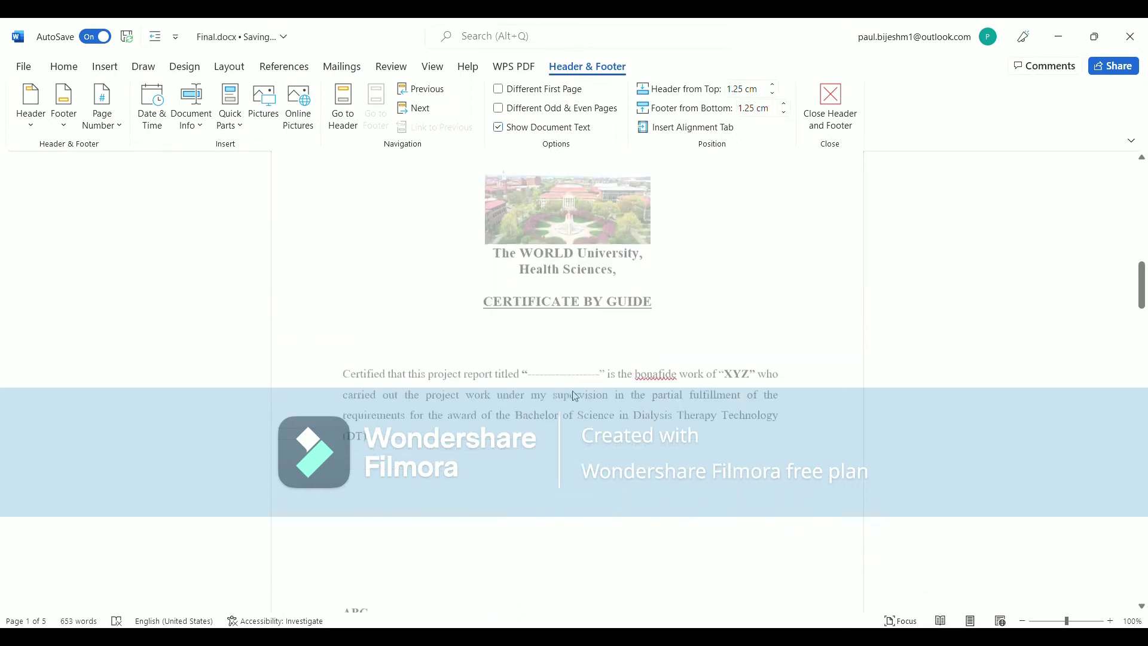
Format the Section 2 page numbers as lowercase Roman numerals (i, ii, iii, ...), starting at i.
scroll(573, 392, down, 10)
scroll(575, 396, down, 5)
scroll(577, 256, up, 1)
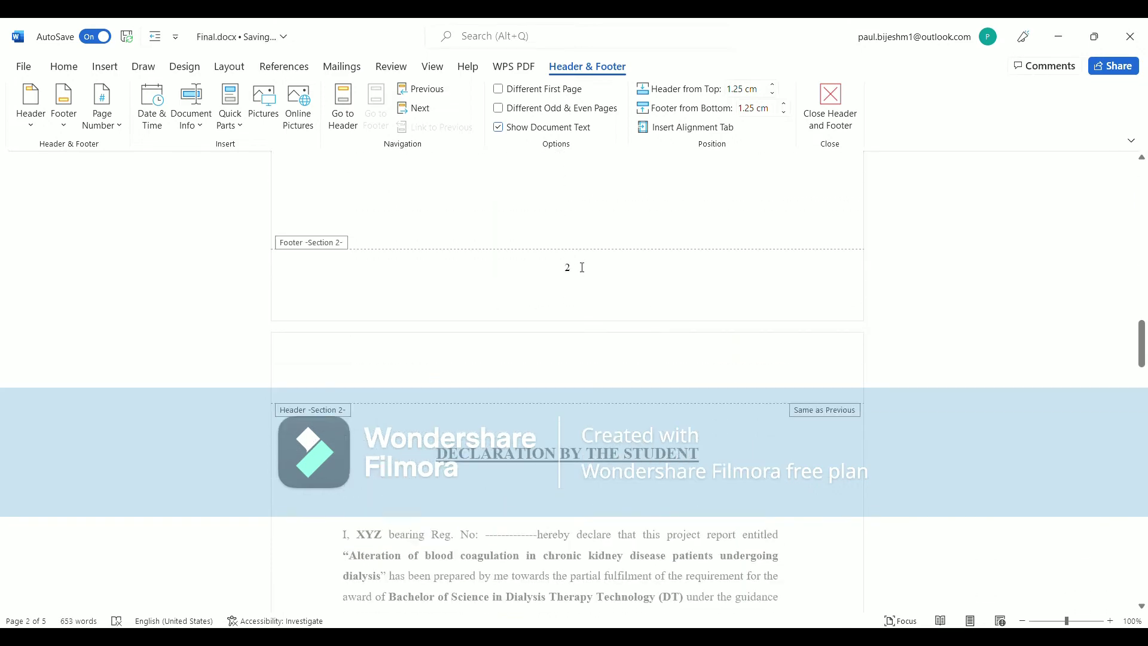
click(575, 276)
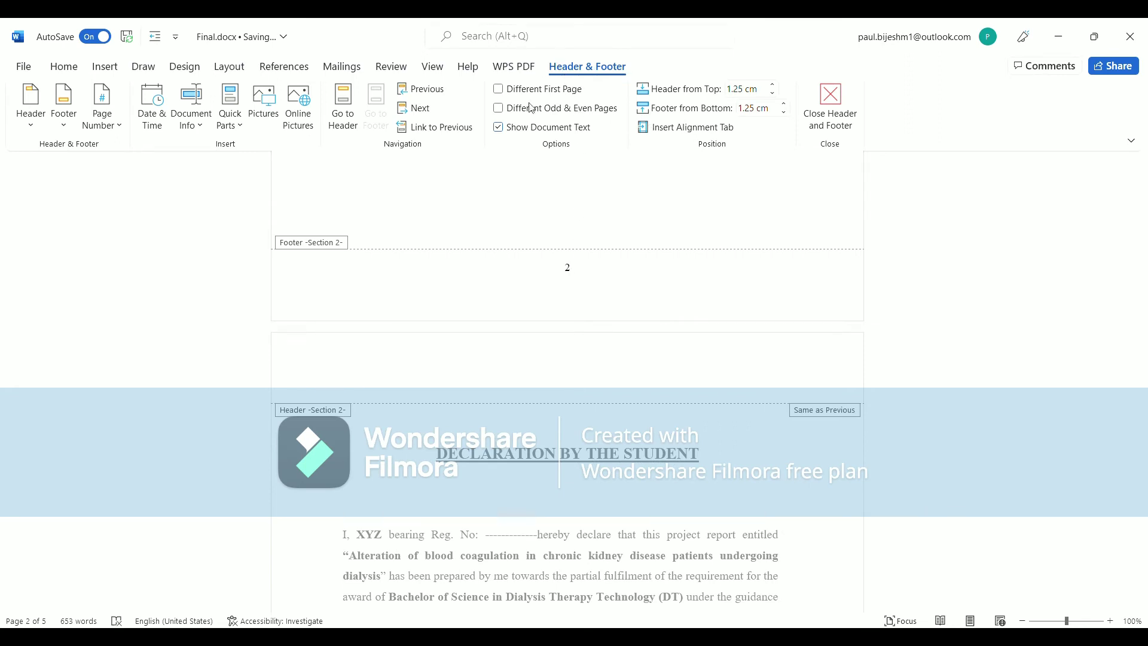
click(116, 129)
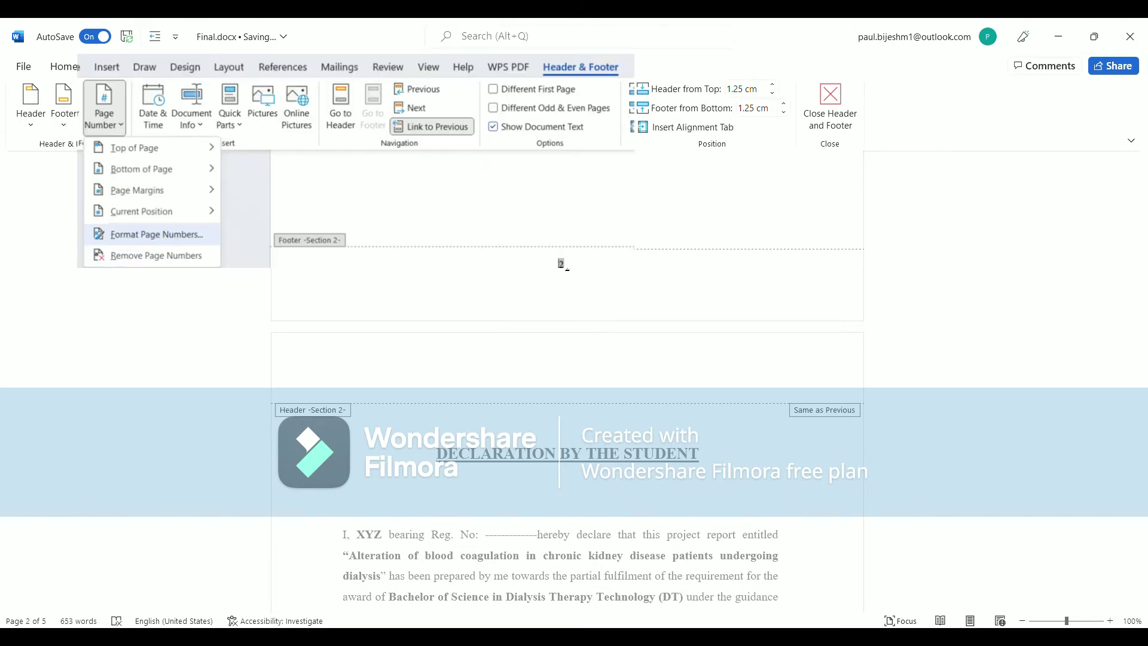
click(157, 235)
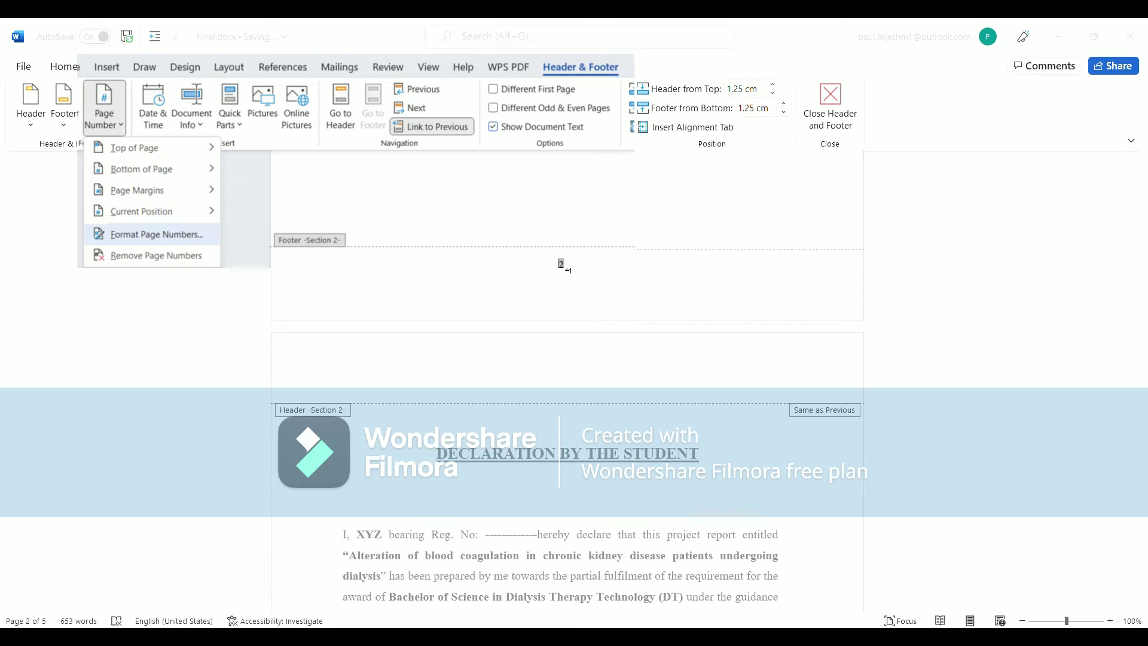
click(295, 220)
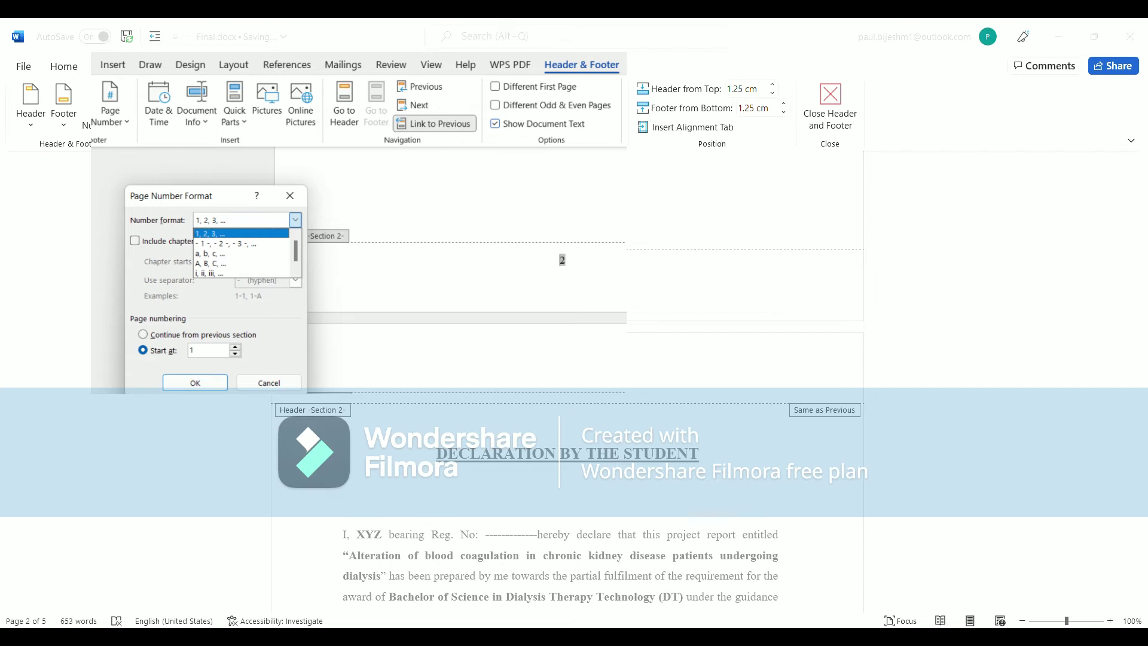
click(195, 382)
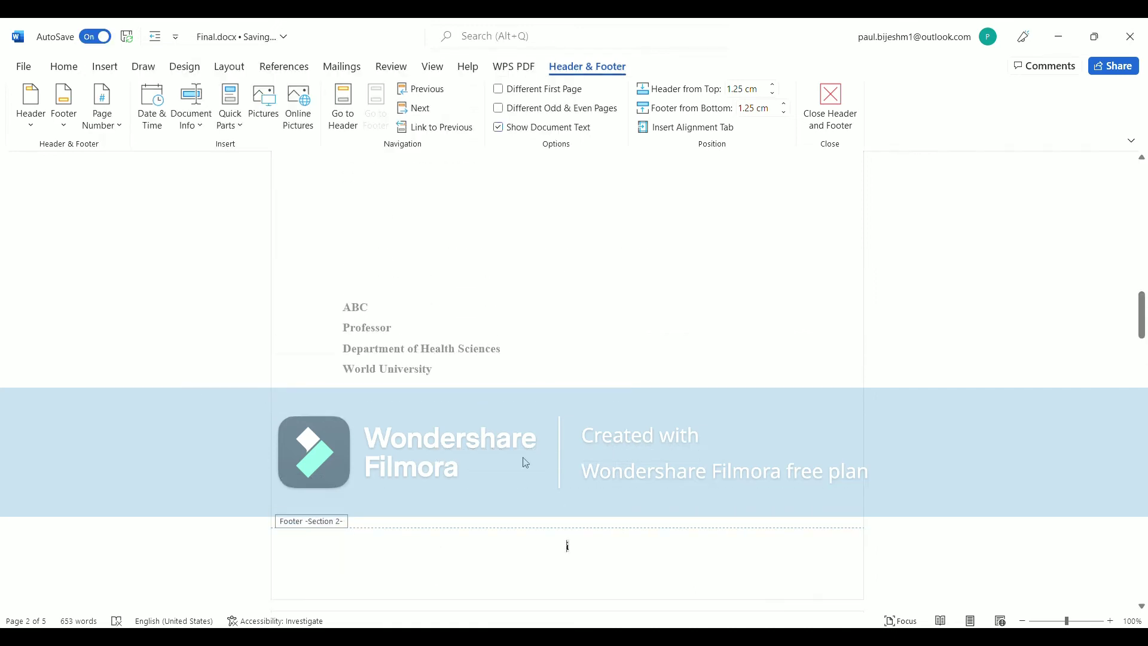
Set the Section 3 page numbers to start at 1 on the Chapter 1 page, and exit header and footer editing.
scroll(592, 405, down, 3)
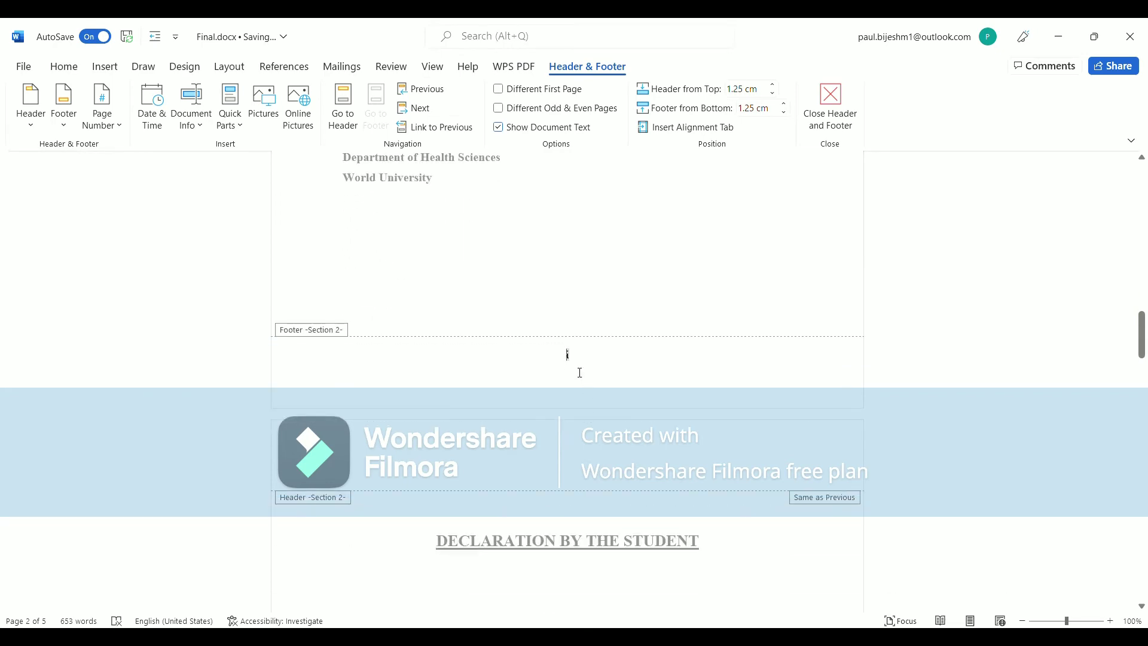
scroll(580, 372, down, 15)
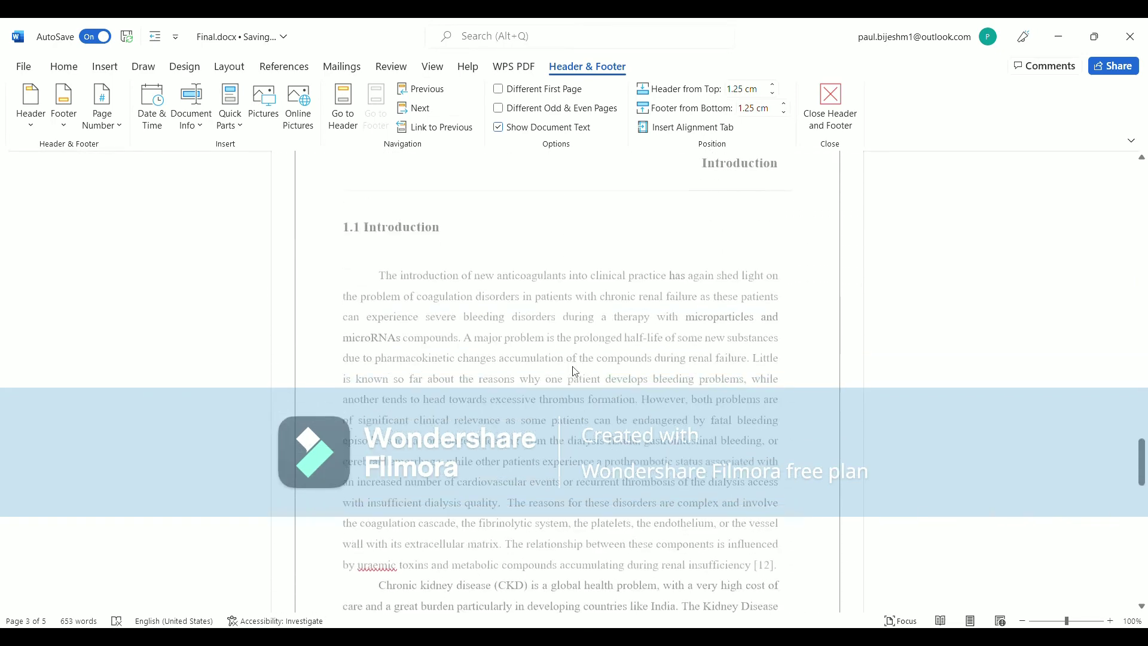
scroll(575, 372, down, 7)
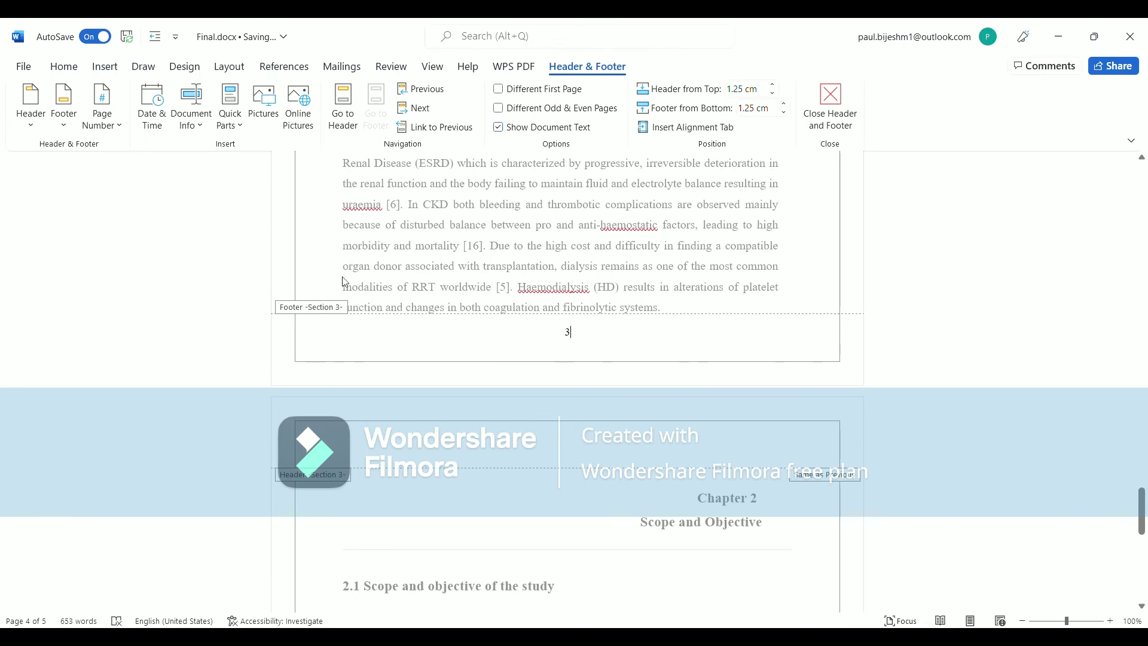
click(122, 128)
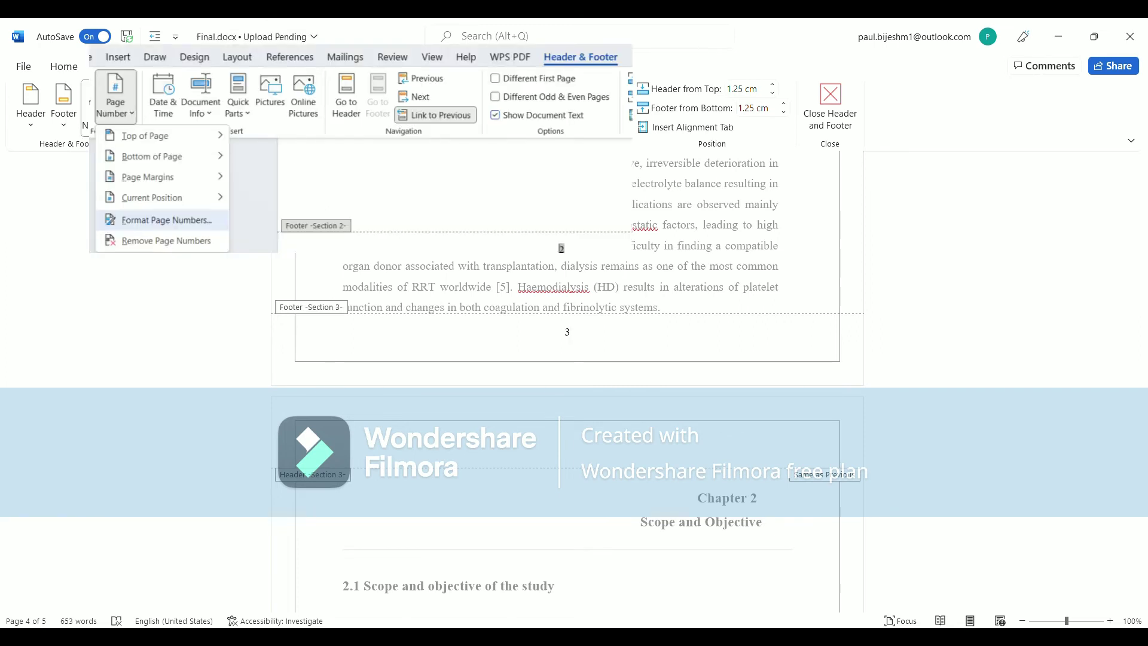
click(166, 220)
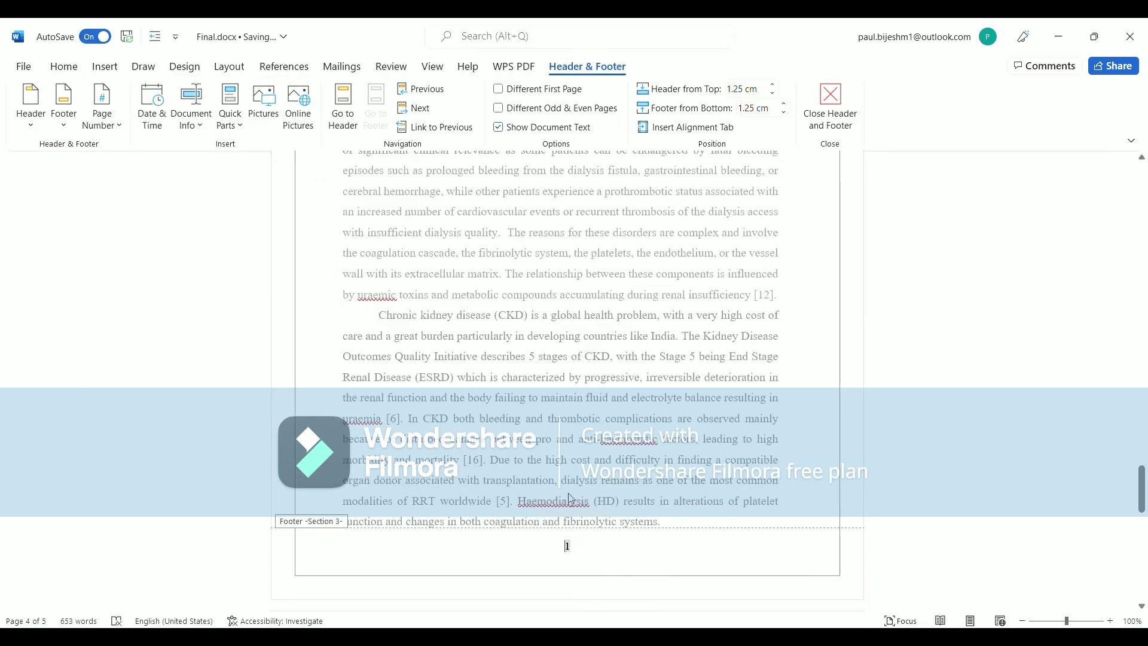
scroll(571, 526, down, 6)
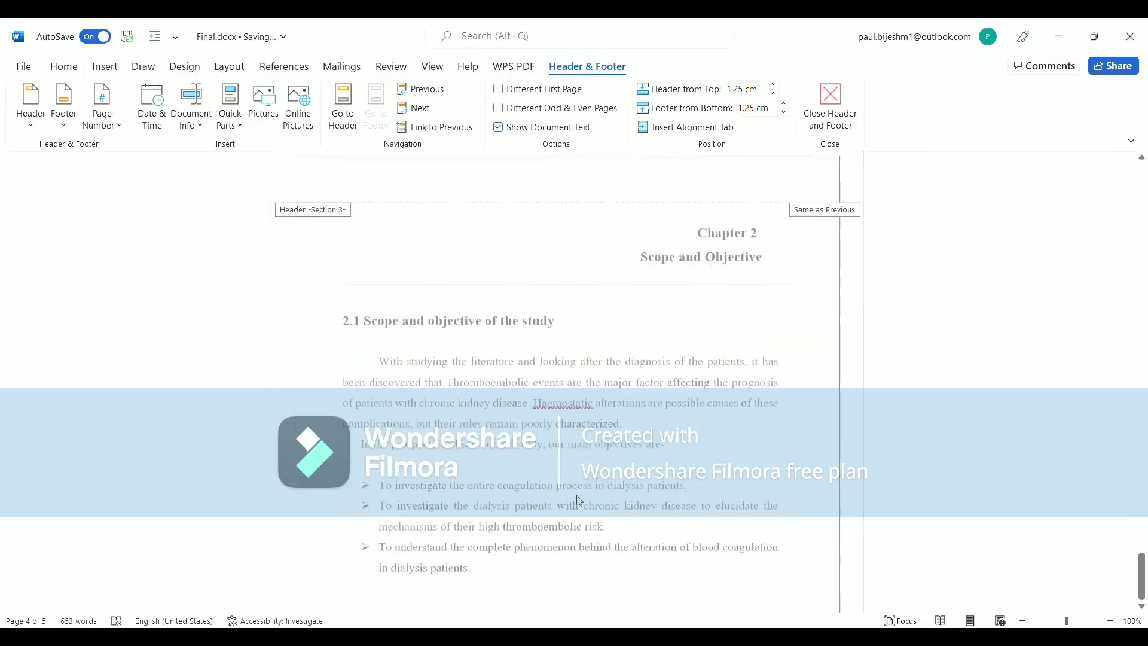
scroll(578, 499, up, 15)
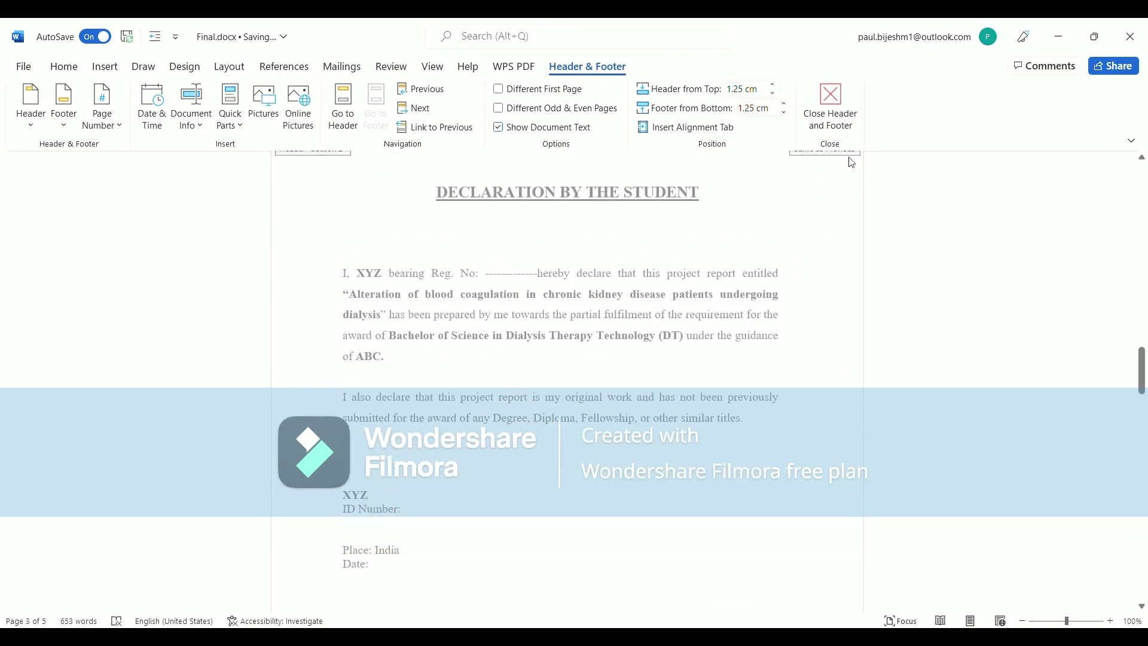
click(832, 98)
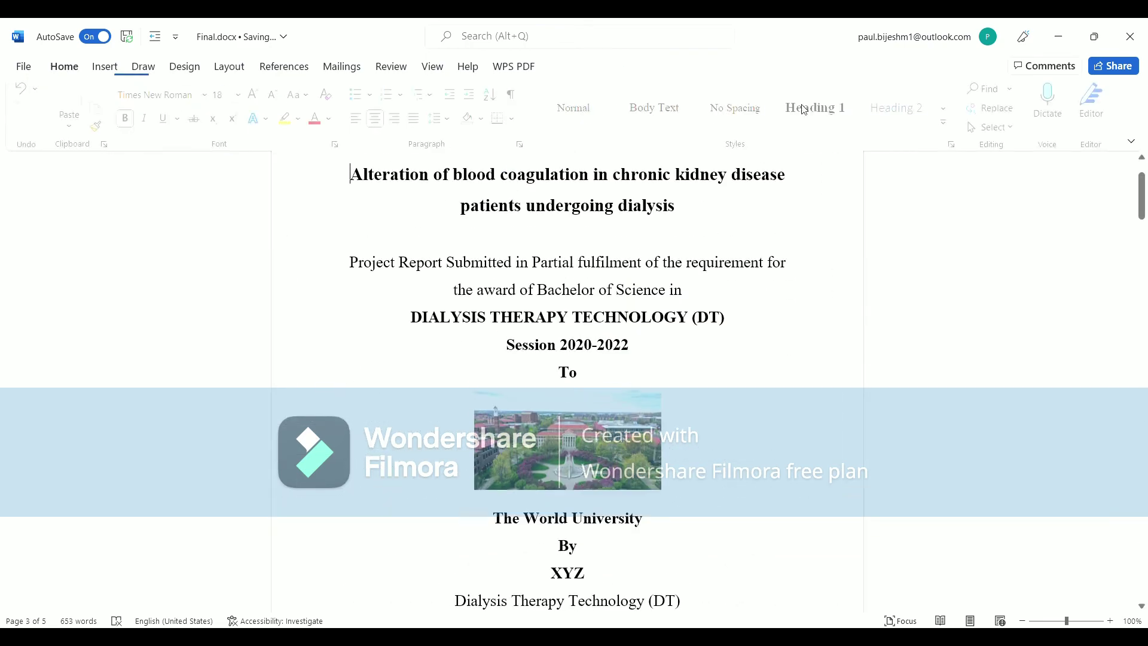
Review the whole report from the cover page to Chapter 2, checking the page numbers and page borders in each section.
scroll(638, 328, down, 6)
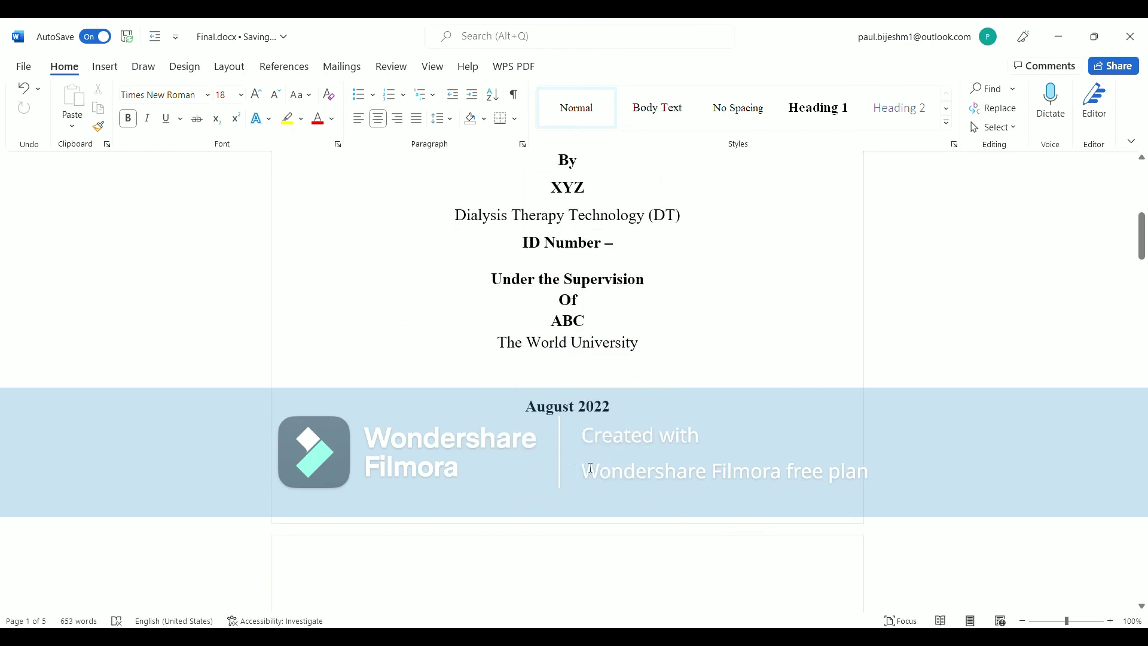
scroll(571, 464, down, 5)
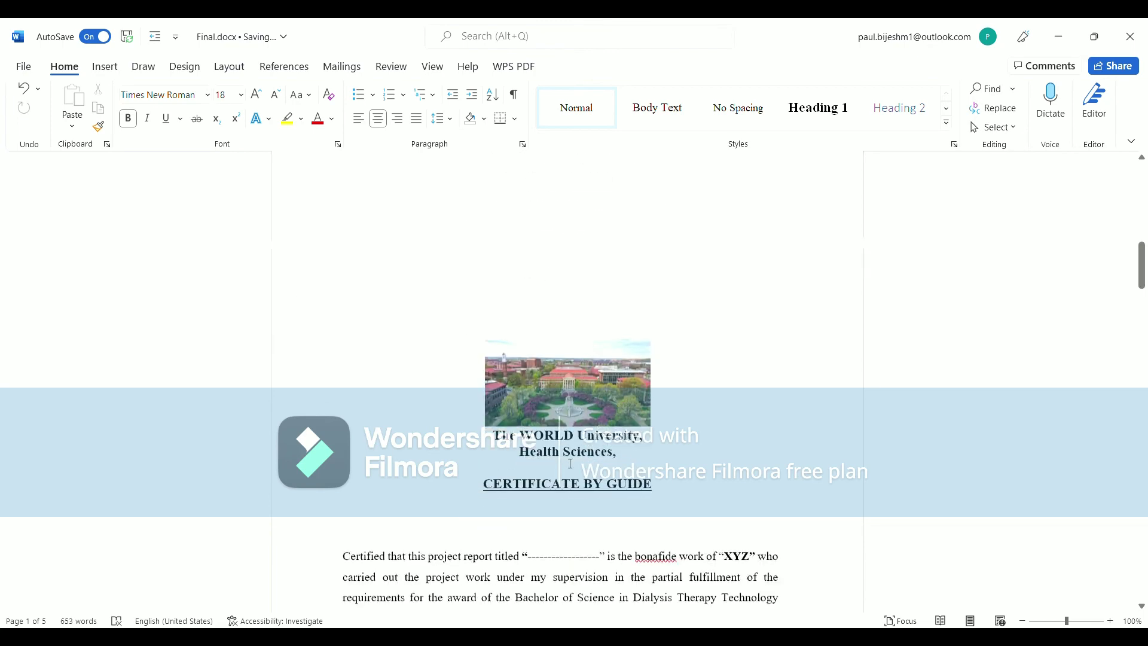
scroll(574, 425, down, 8)
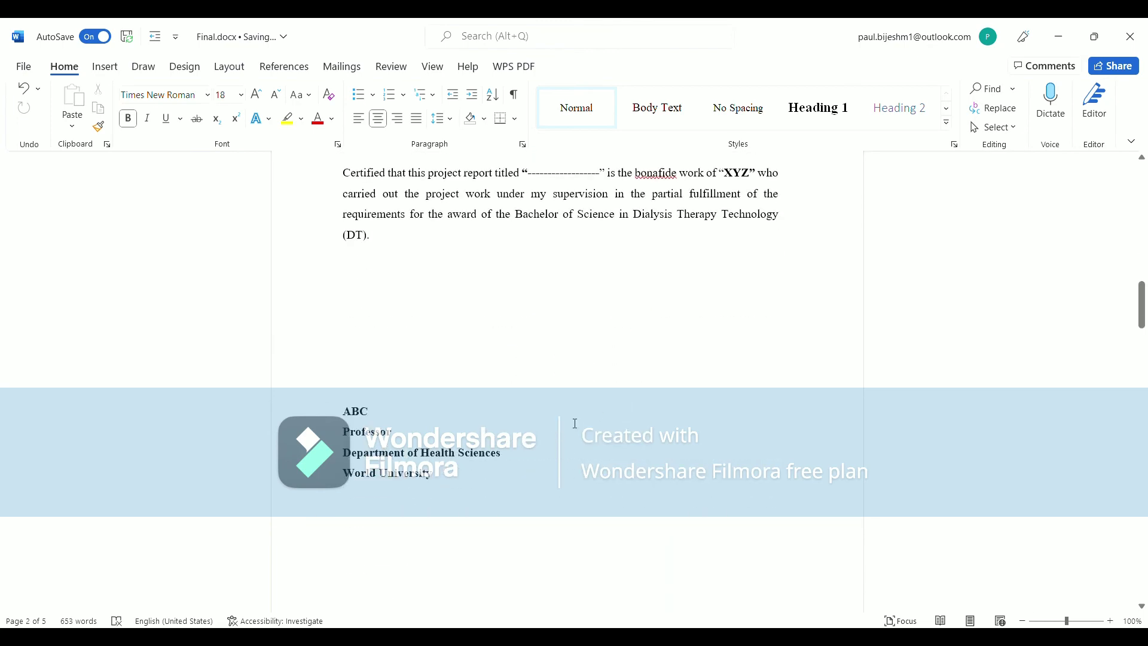
scroll(569, 431, down, 3)
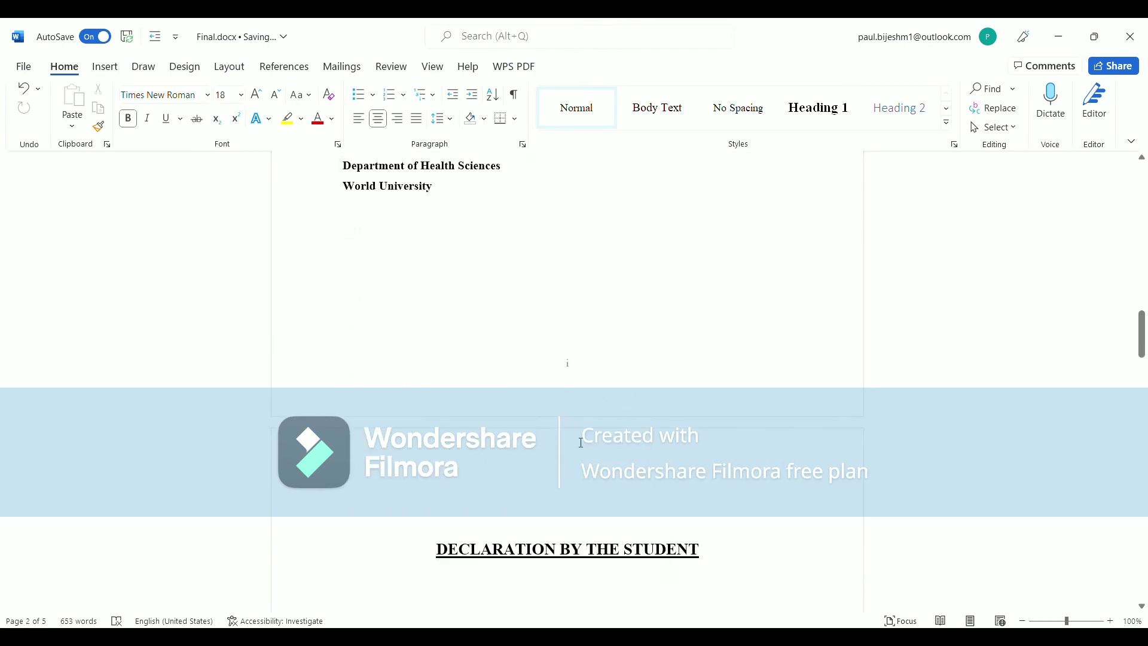
scroll(571, 371, down, 10)
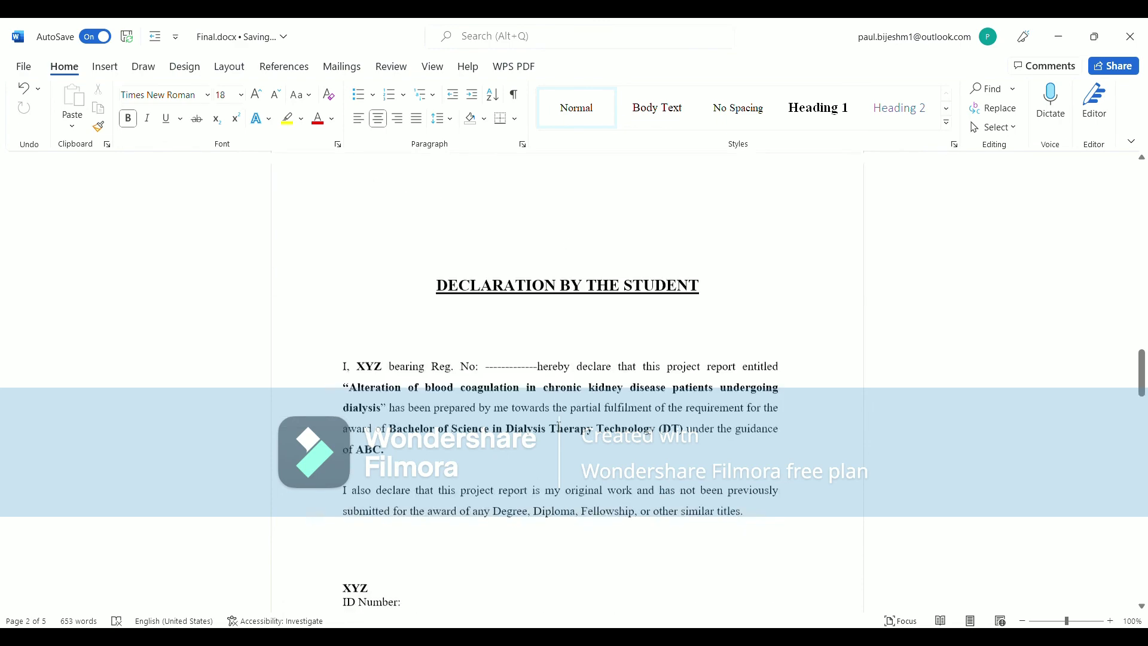
scroll(575, 373, down, 5)
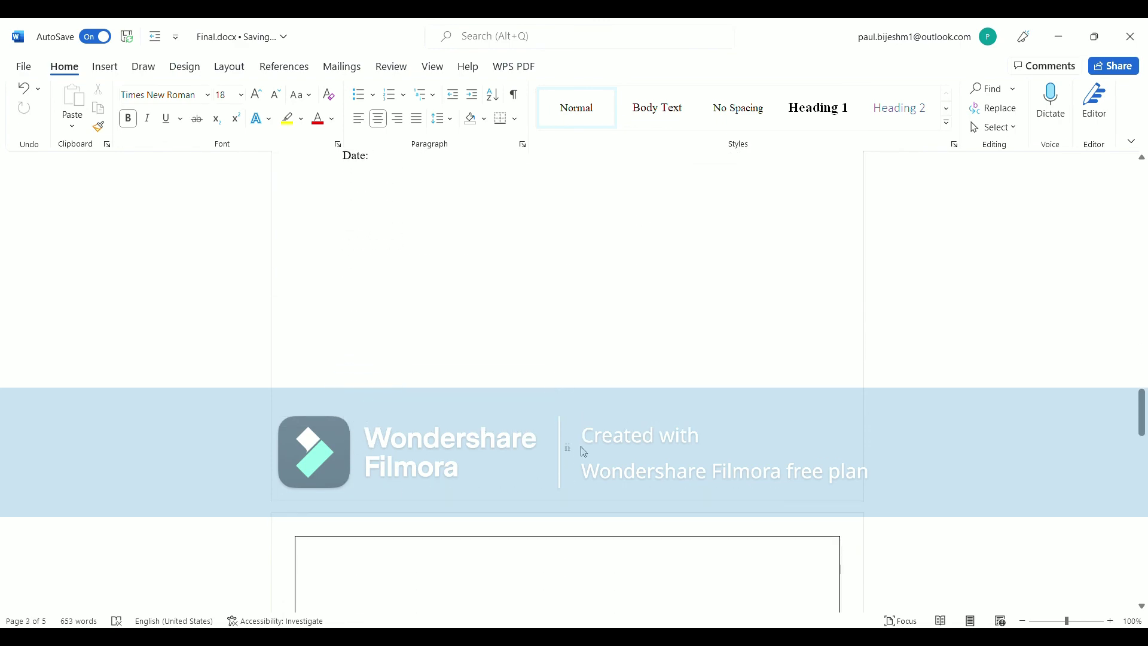
scroll(563, 448, down, 8)
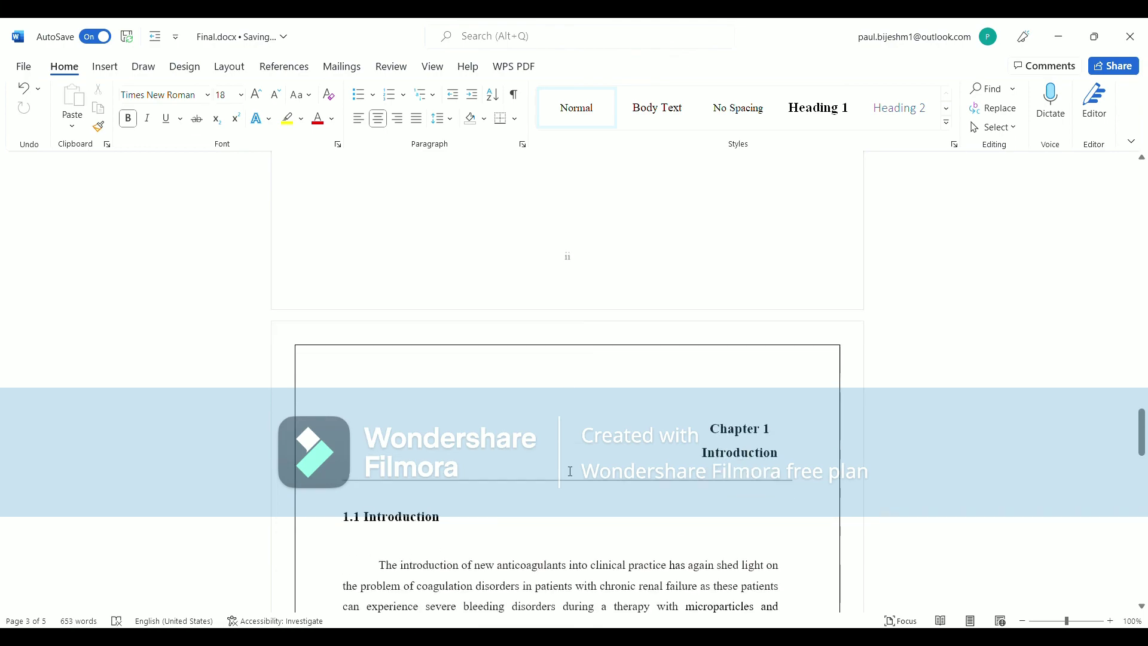
scroll(540, 386, down, 10)
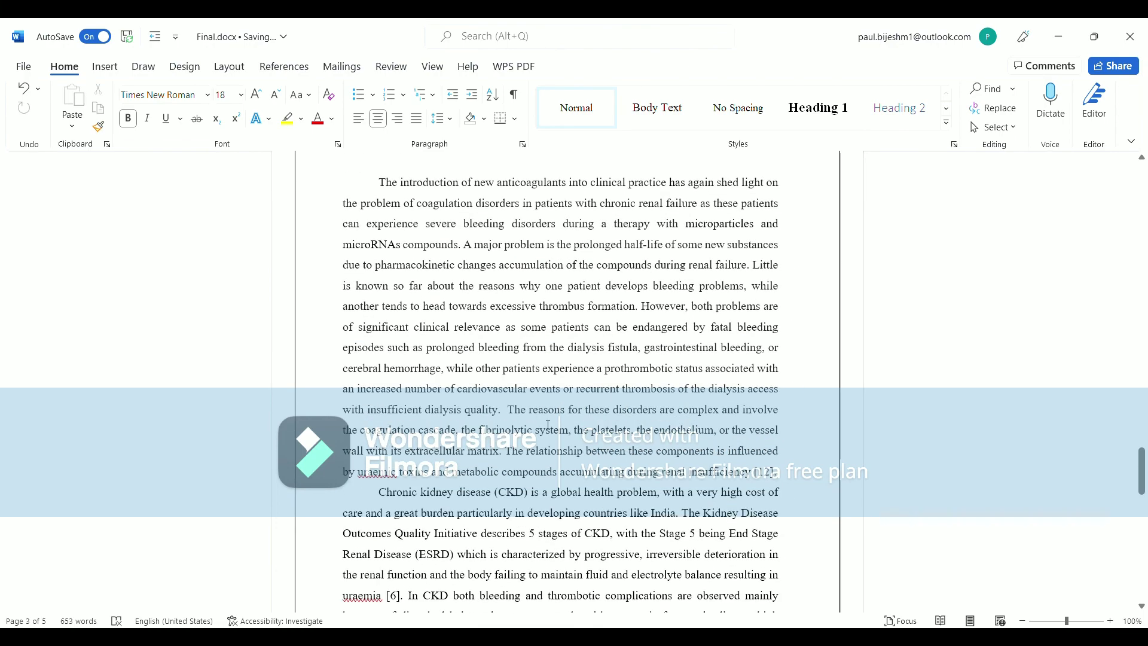
scroll(581, 358, up, 7)
scroll(529, 323, up, 2)
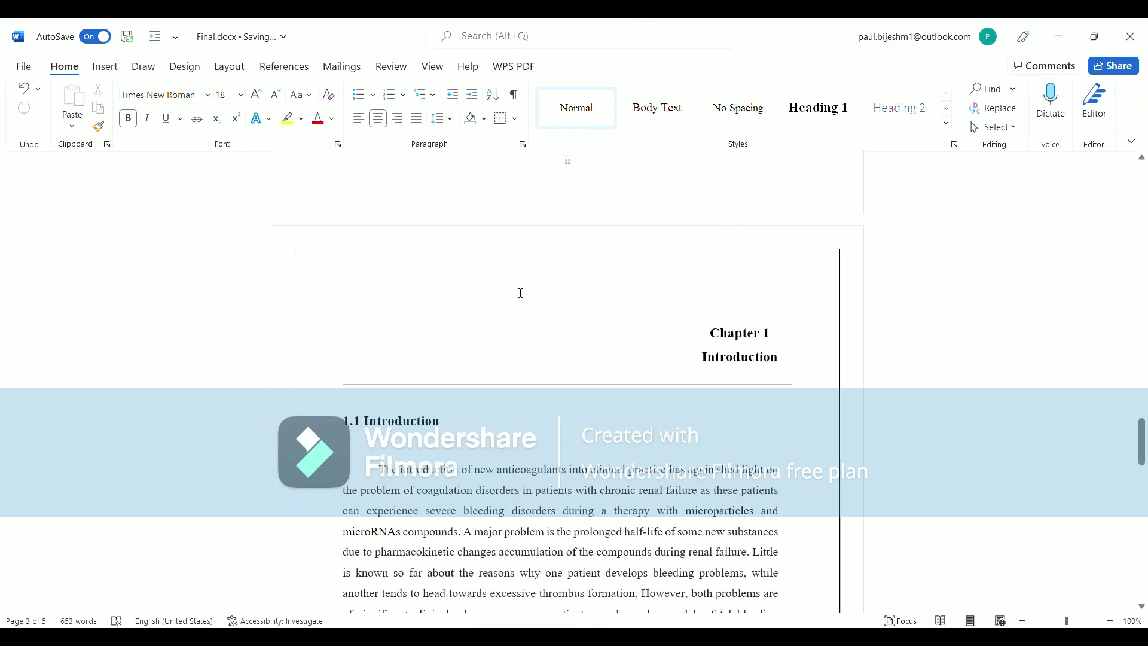
scroll(564, 407, down, 8)
scroll(564, 406, down, 10)
scroll(569, 400, up, 3)
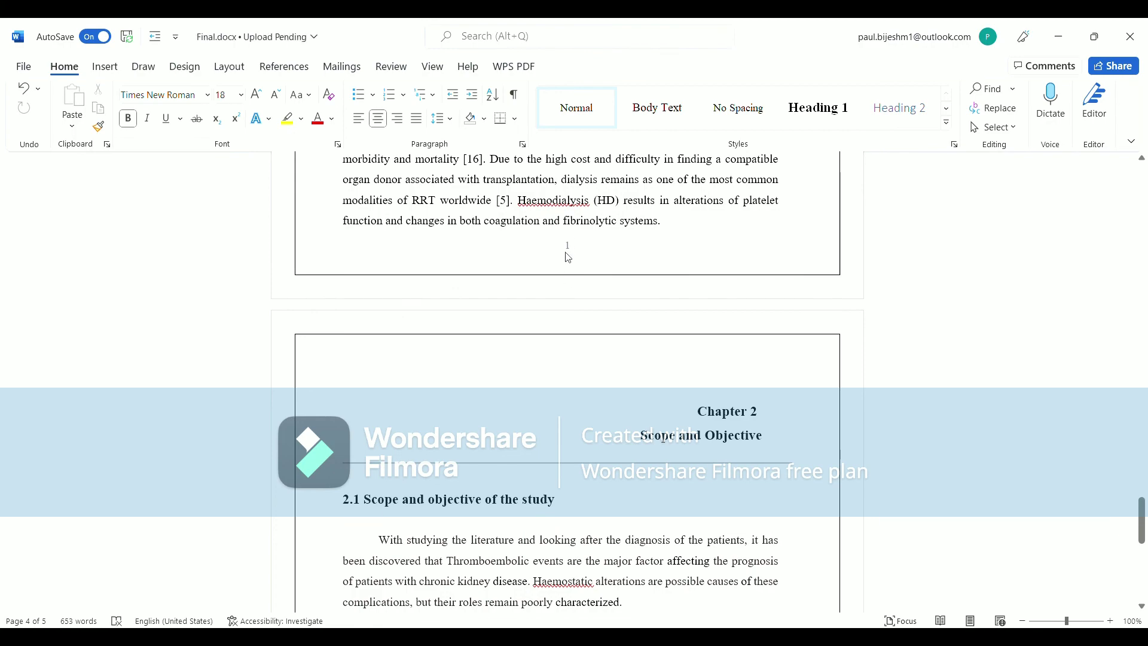
scroll(568, 257, down, 5)
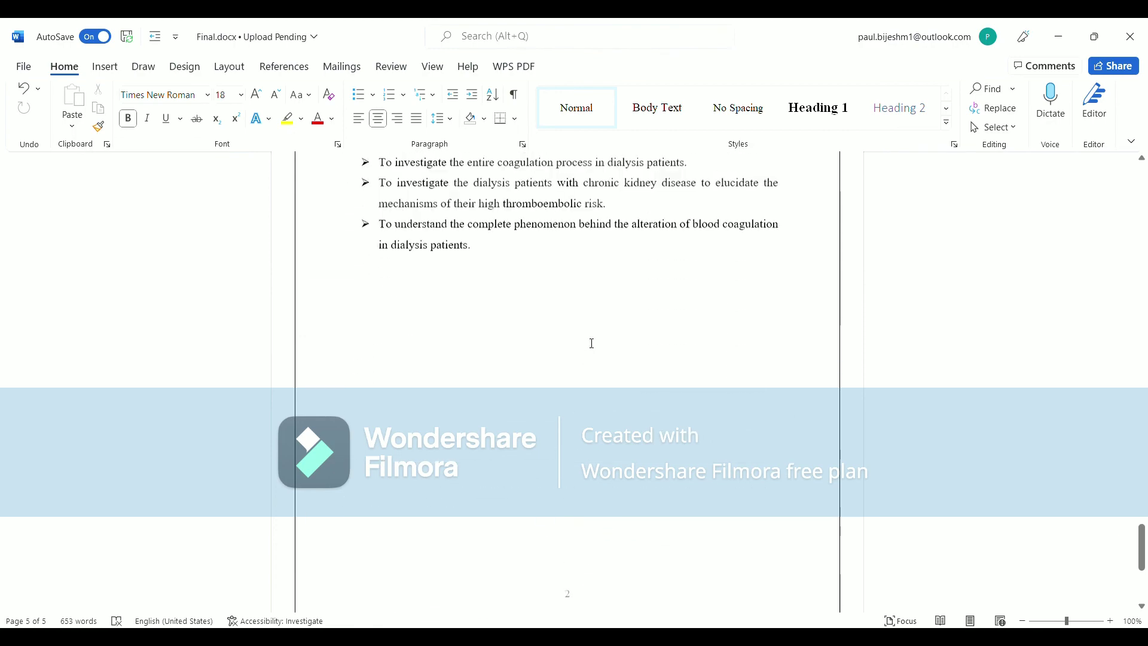
scroll(592, 344, up, 20)
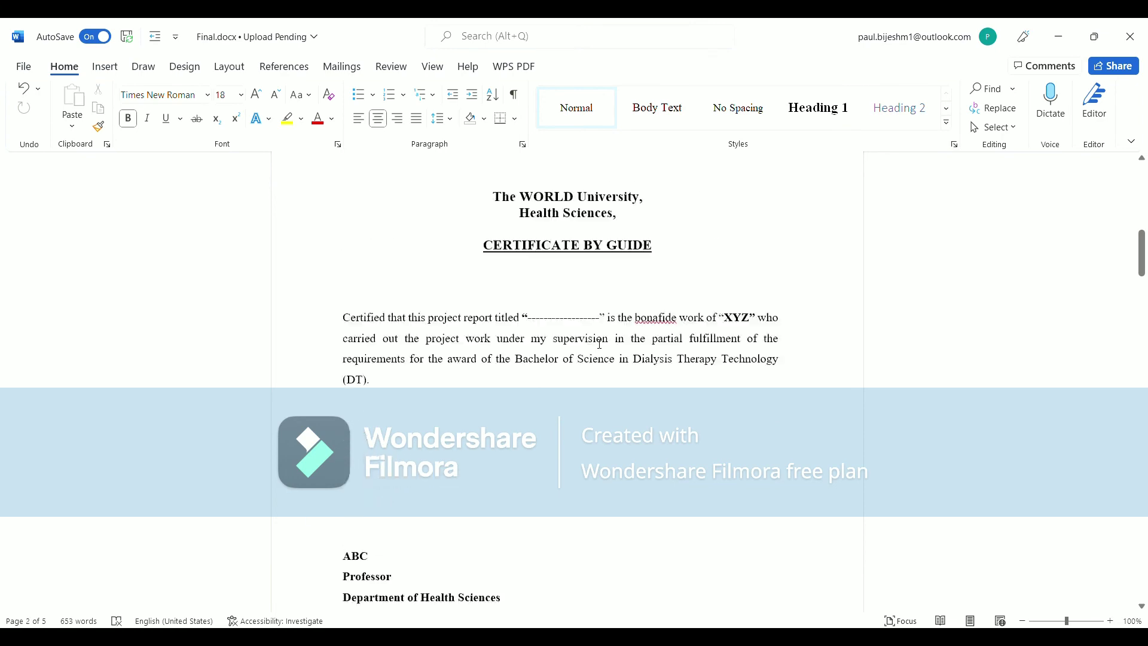
scroll(599, 343, up, 10)
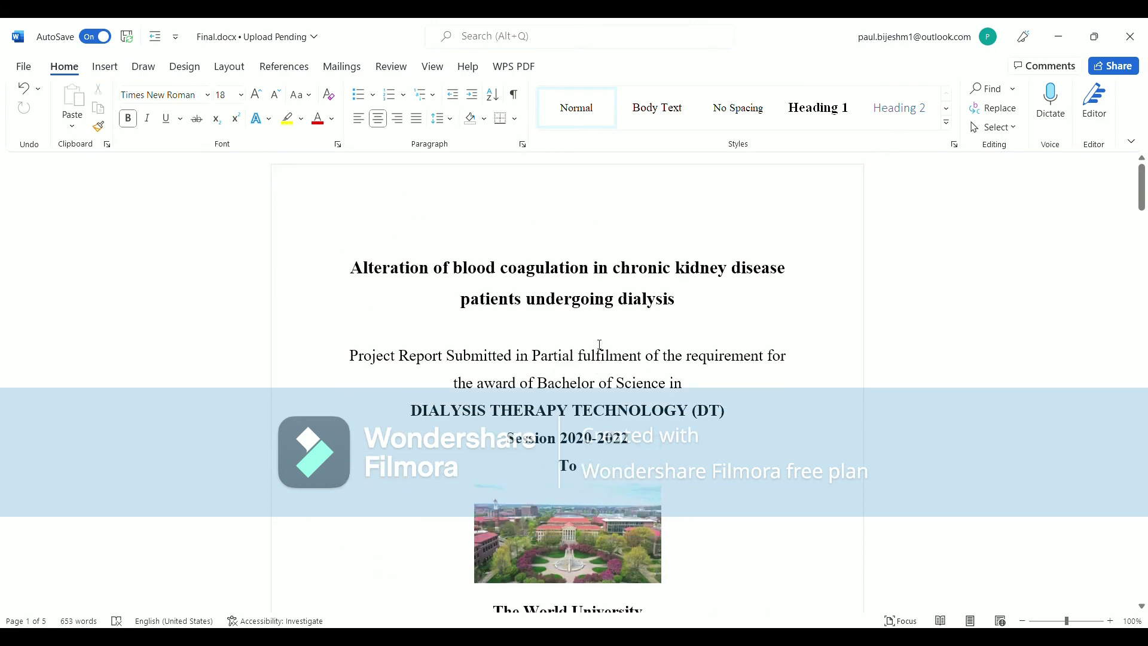